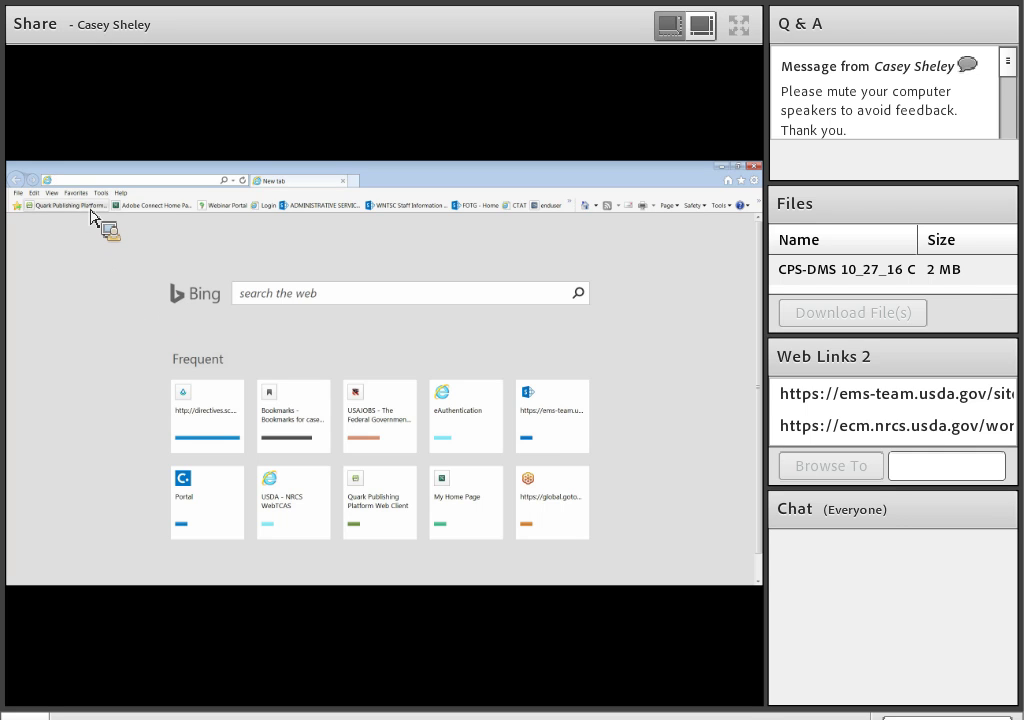
- Open the Quark Publishing Platform workspace and look through its list of collections
left_click(89, 208)
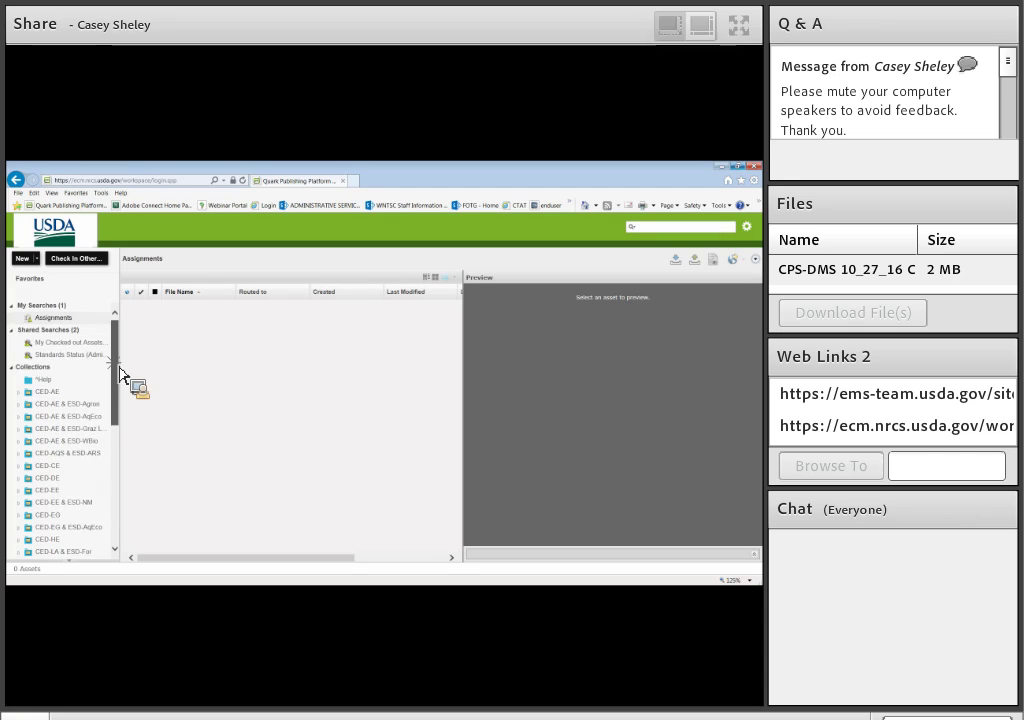
scroll(119, 375, "down", 1)
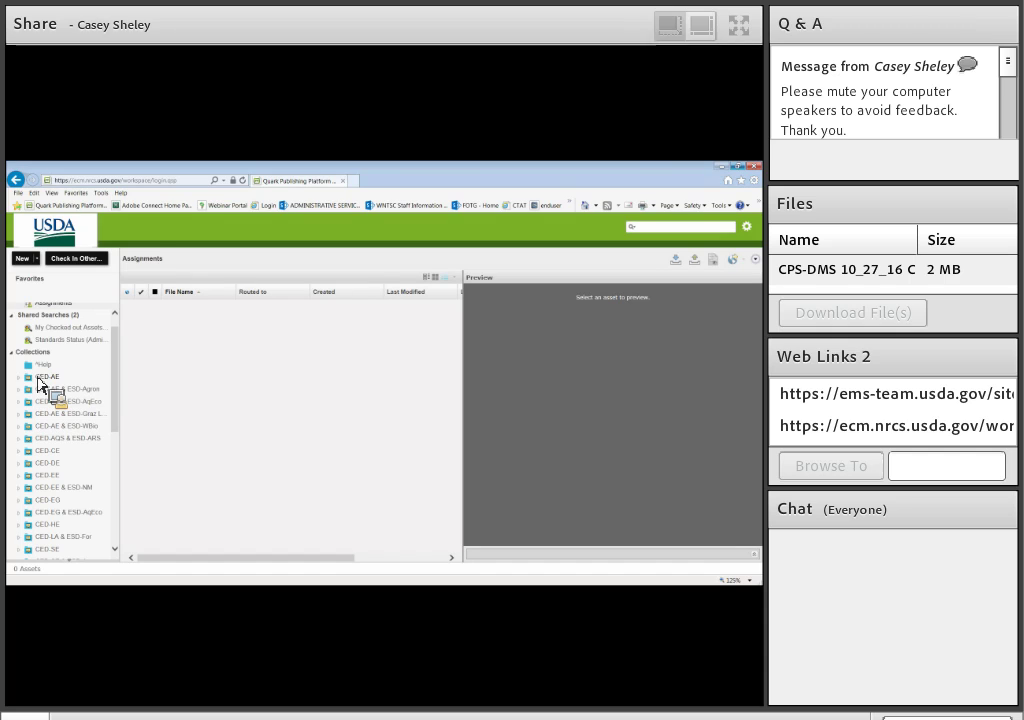
left_click_drag(117, 405, 123, 503)
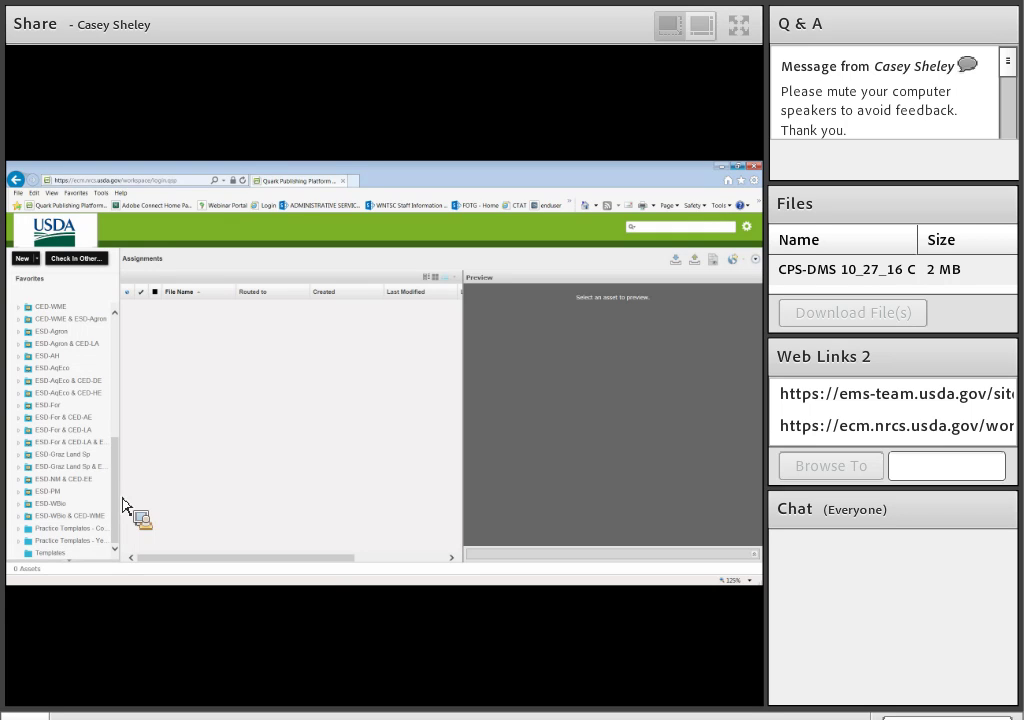
left_click_drag(123, 503, 120, 378)
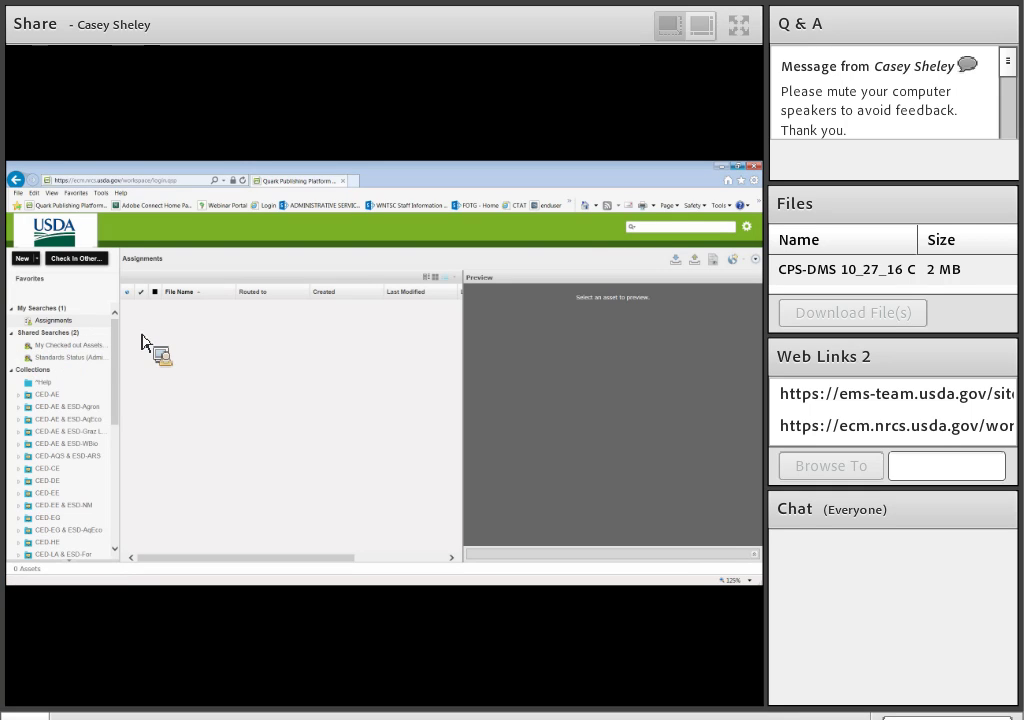
scroll(120, 354, "down", 2)
scroll(120, 360, "up", 2)
- Examine the content types offered for new assets and locate the Check In Other command
left_click_drag(90, 385, 42, 270)
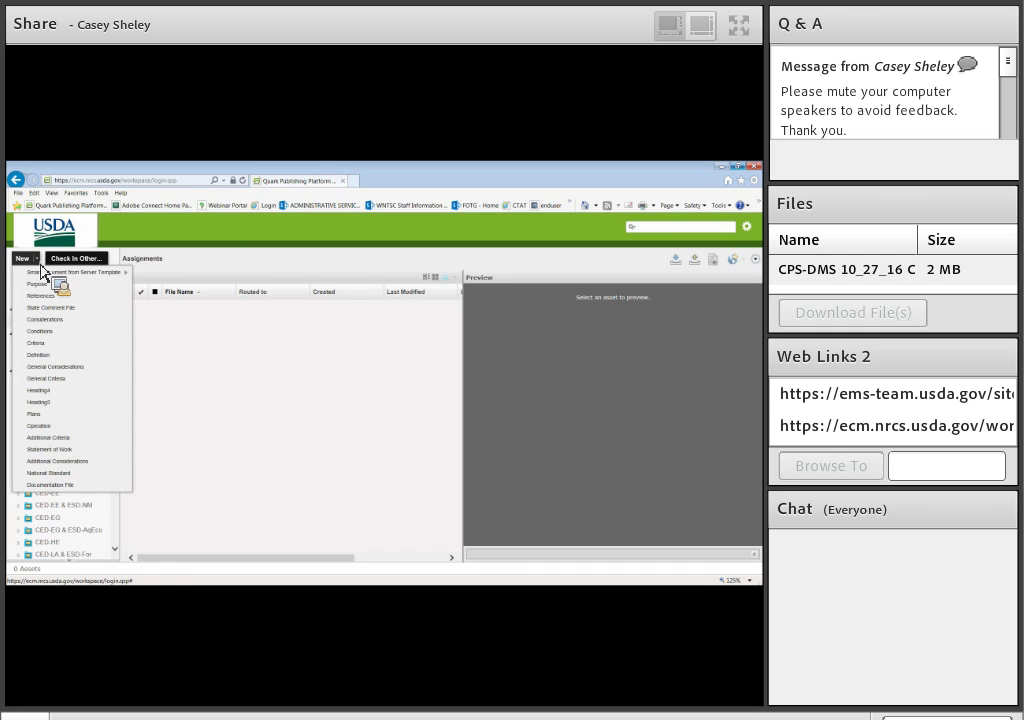
left_click_drag(42, 270, 55, 405)
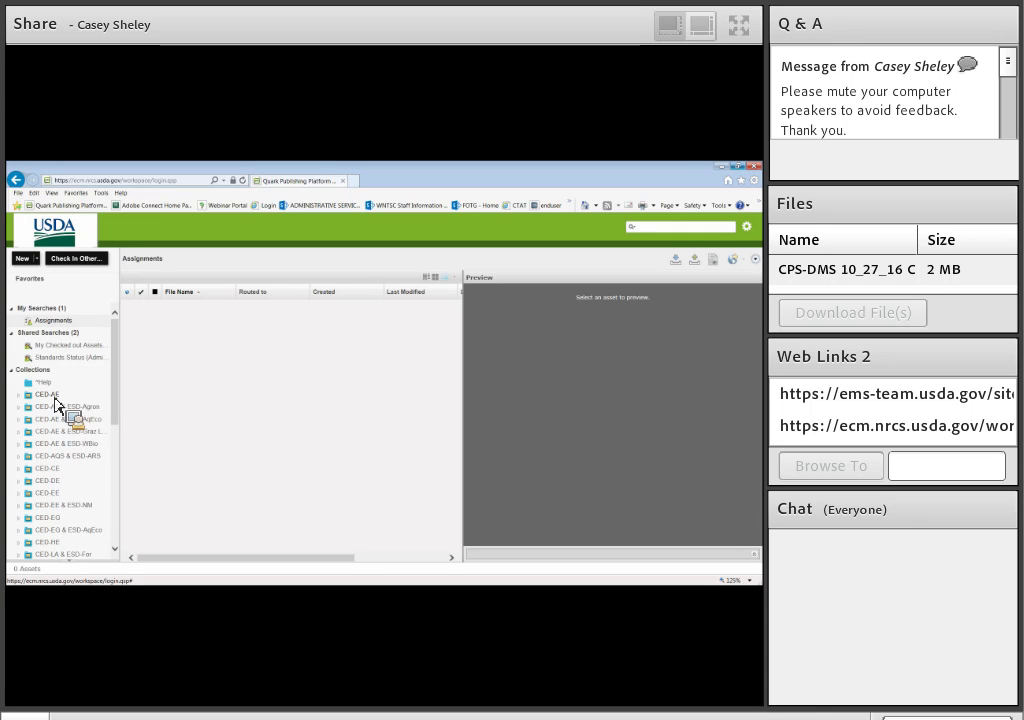
left_click_drag(55, 404, 83, 270)
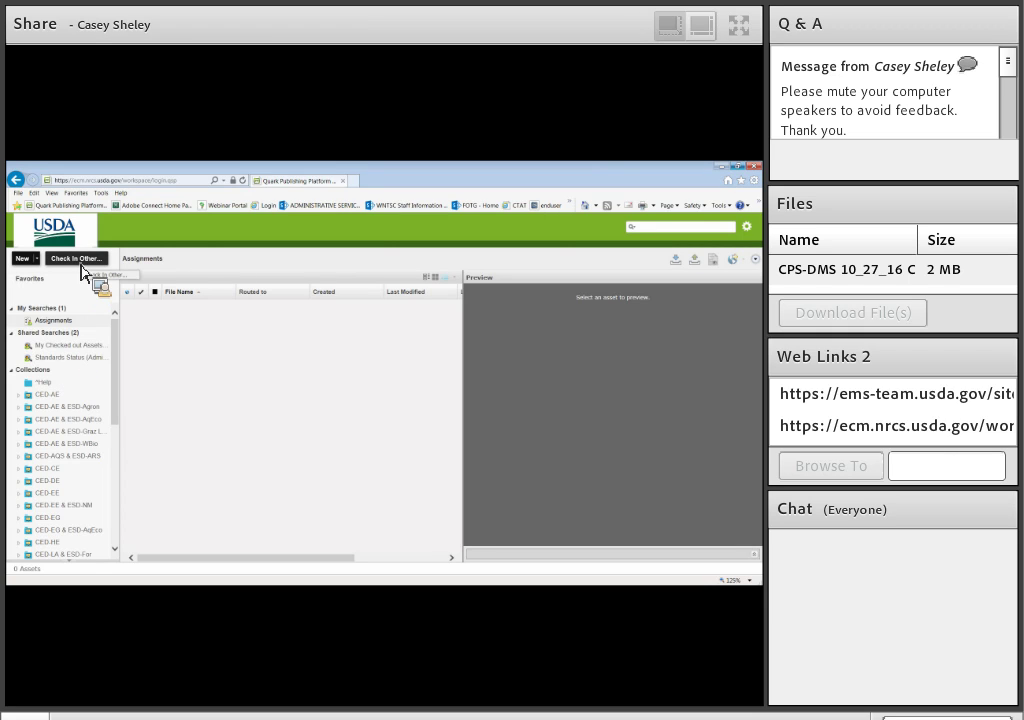
- Open the 2017 collection under CED-AE, 555 - Rock Barrier, and preview 555 National Standard.xml
left_click_drag(83, 270, 60, 480)
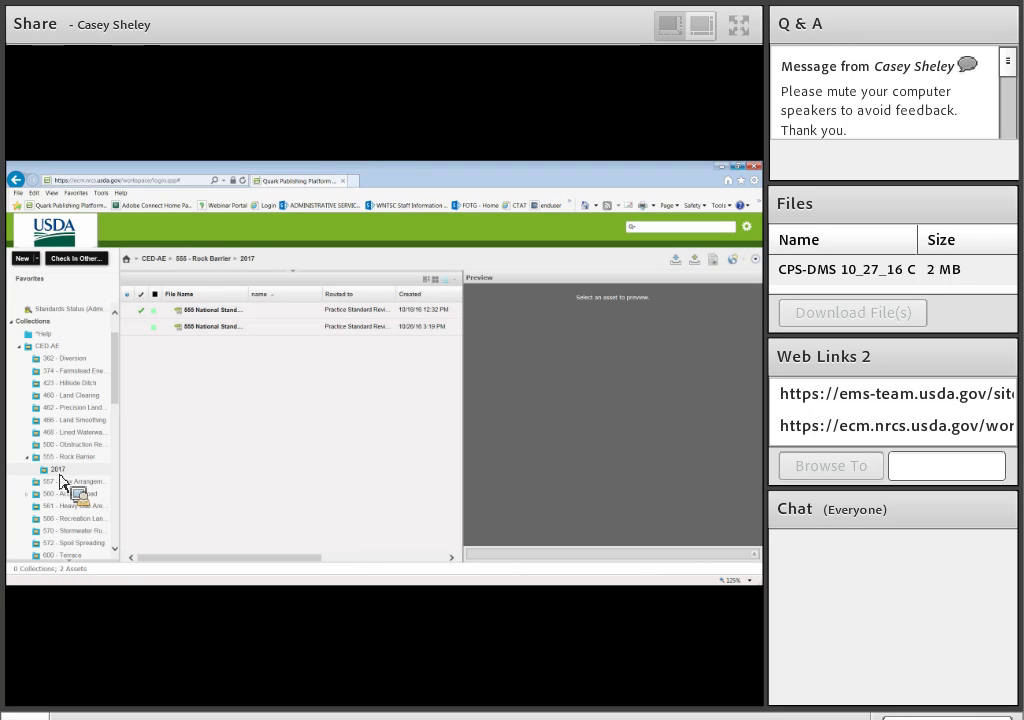
left_click_drag(60, 480, 95, 405)
left_click(211, 313)
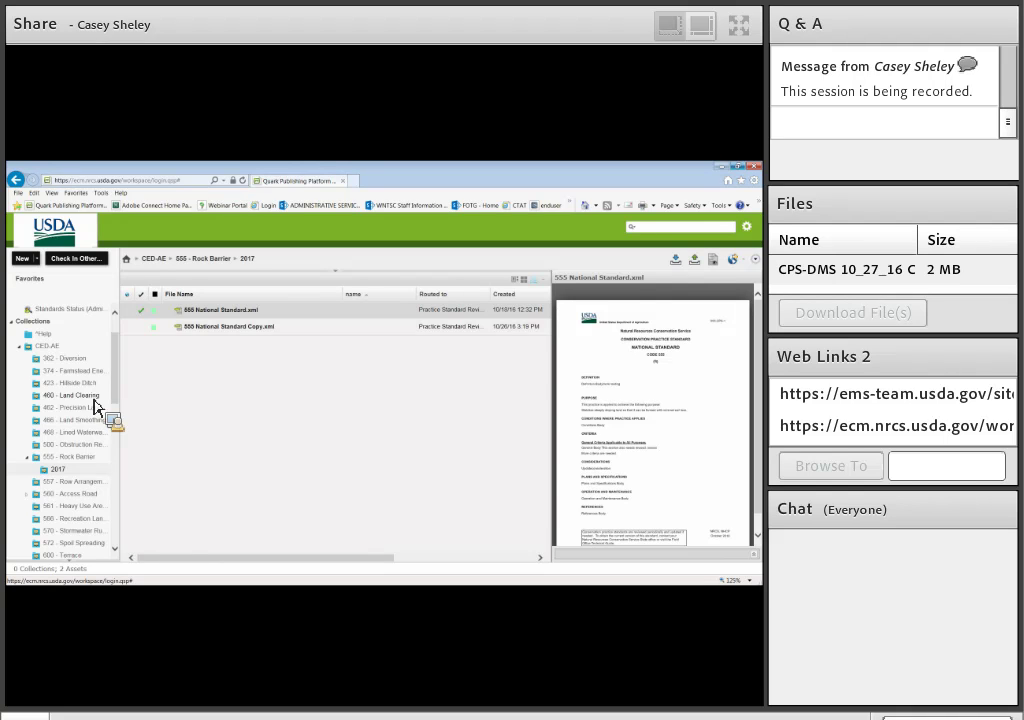
- Examine the commands available for the 460 - Land Clearing collection and the publishing and additional actions for 555 National Standard.xml
left_click_drag(95, 405, 95, 405)
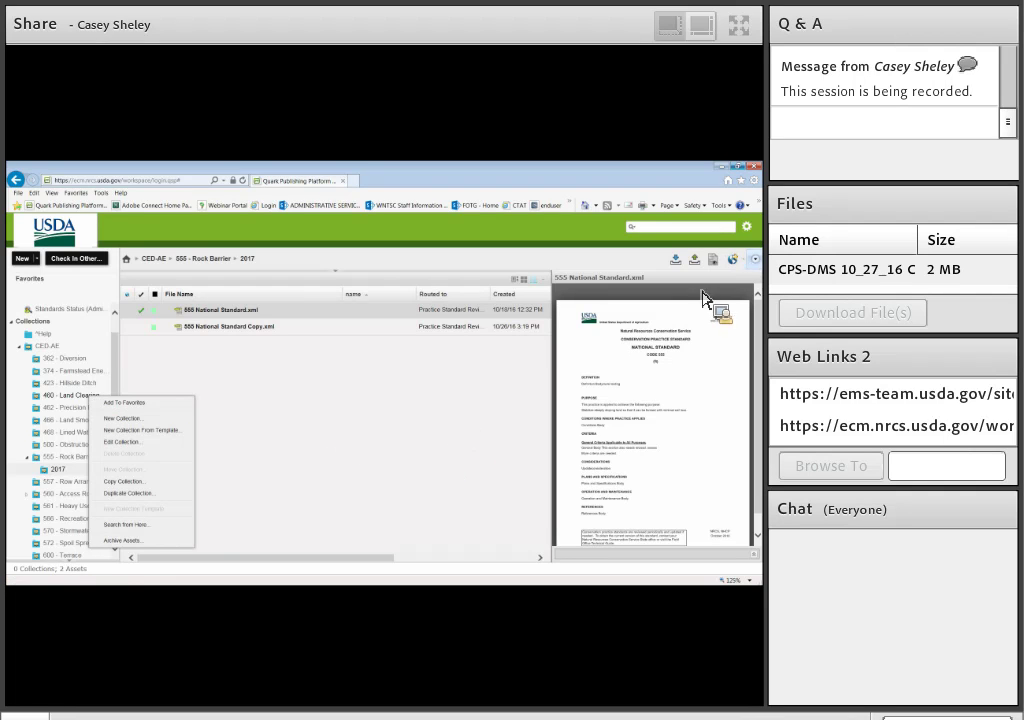
left_click(755, 259)
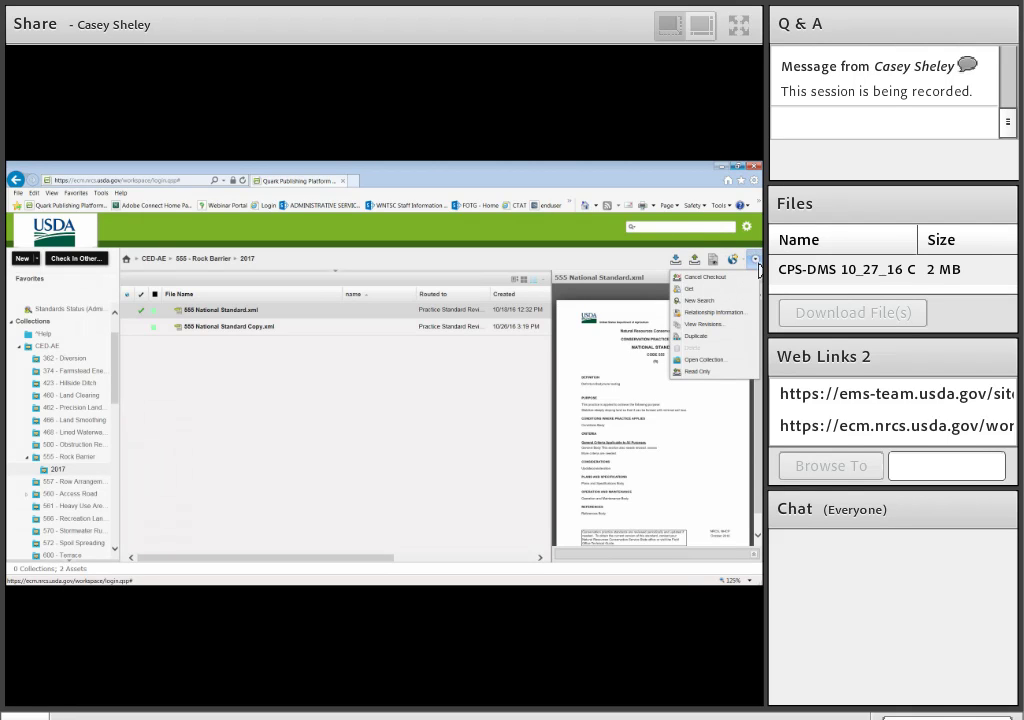
left_click(733, 259)
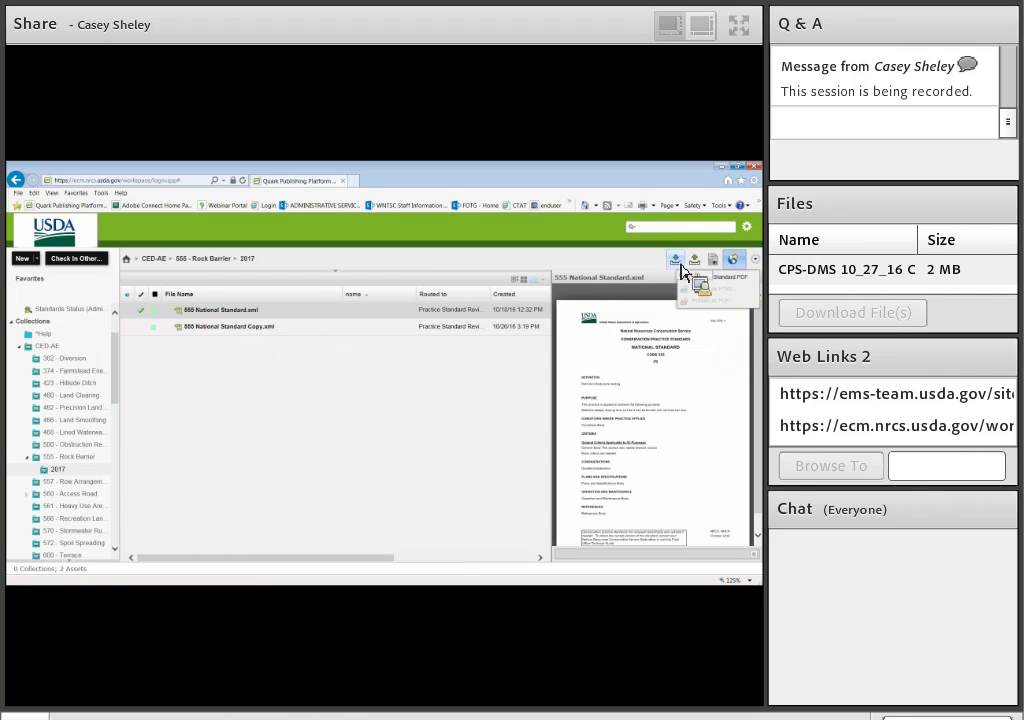
left_click_drag(684, 272, 652, 181)
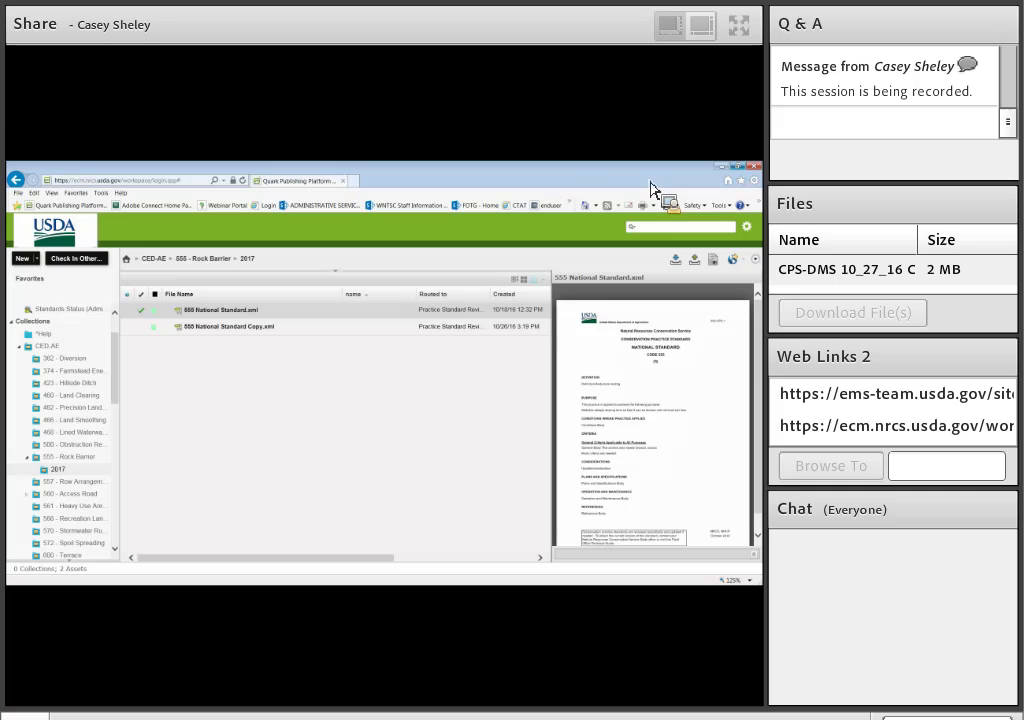
left_click(738, 264)
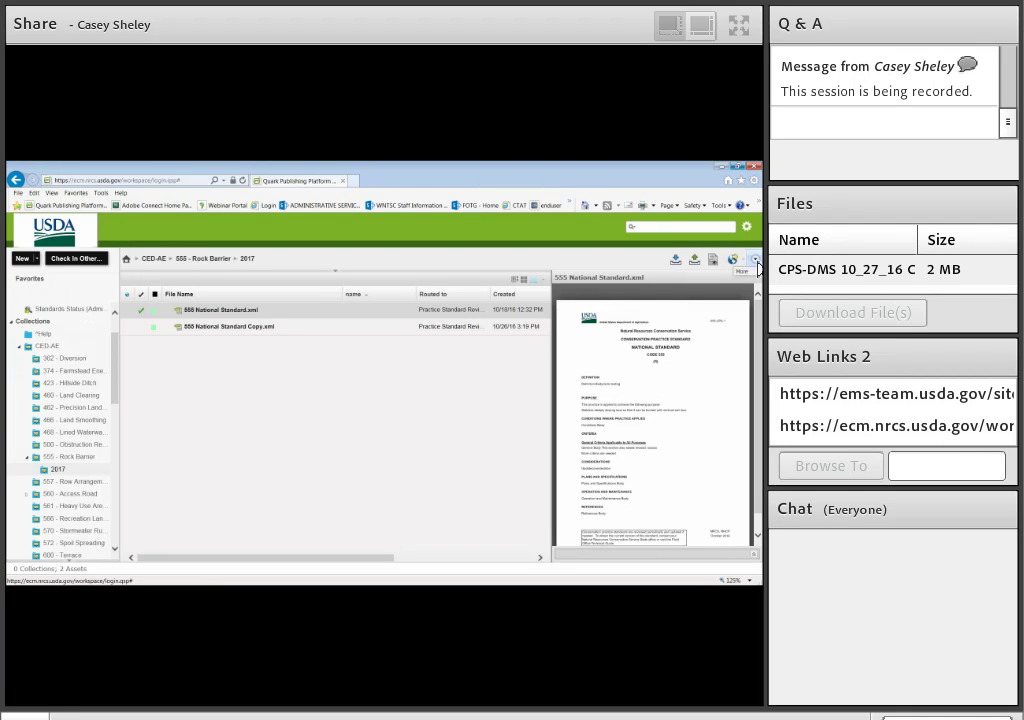
left_click(756, 260)
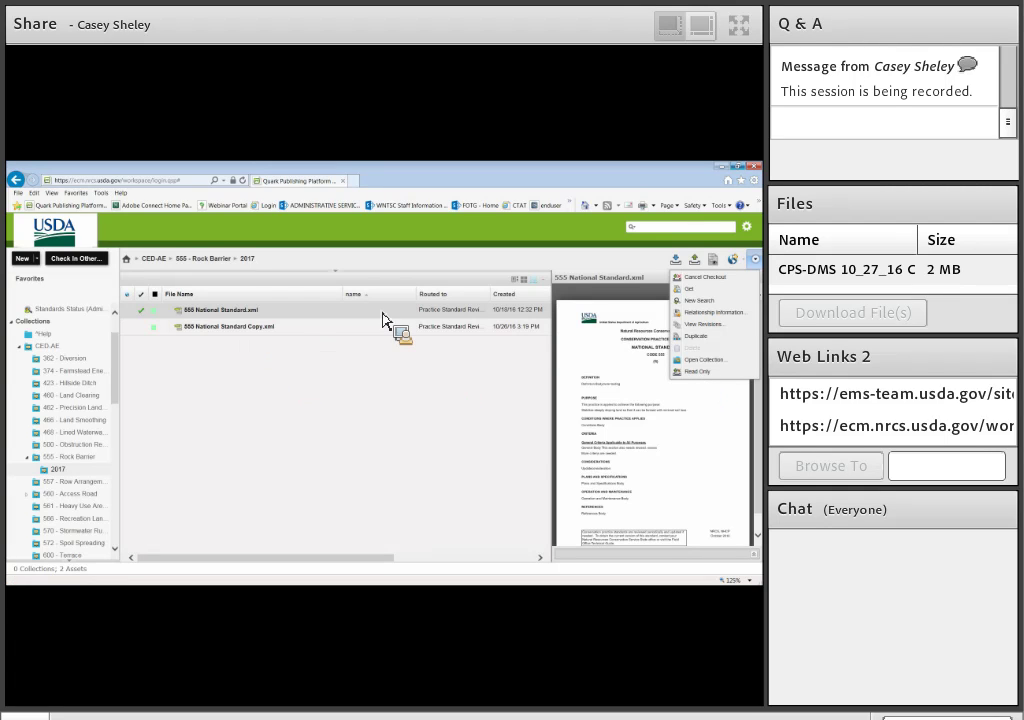
- Examine the Check In dialog for 555 National Standard.xml and the Check Out command for its copy, leaving the original selected
left_click(674, 261)
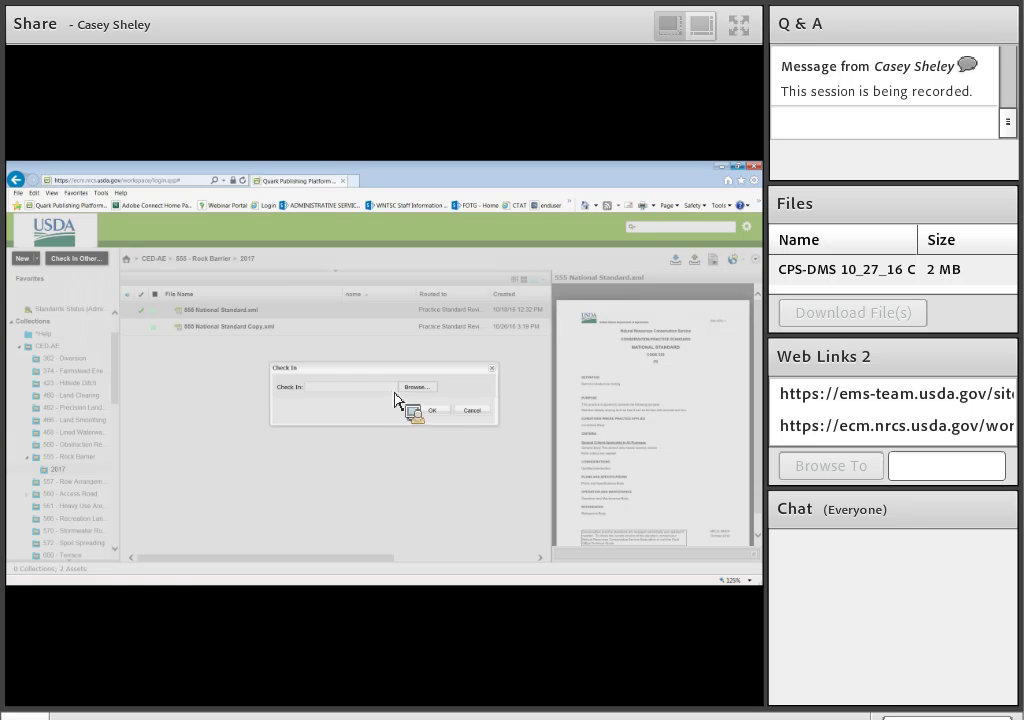
left_click(468, 410)
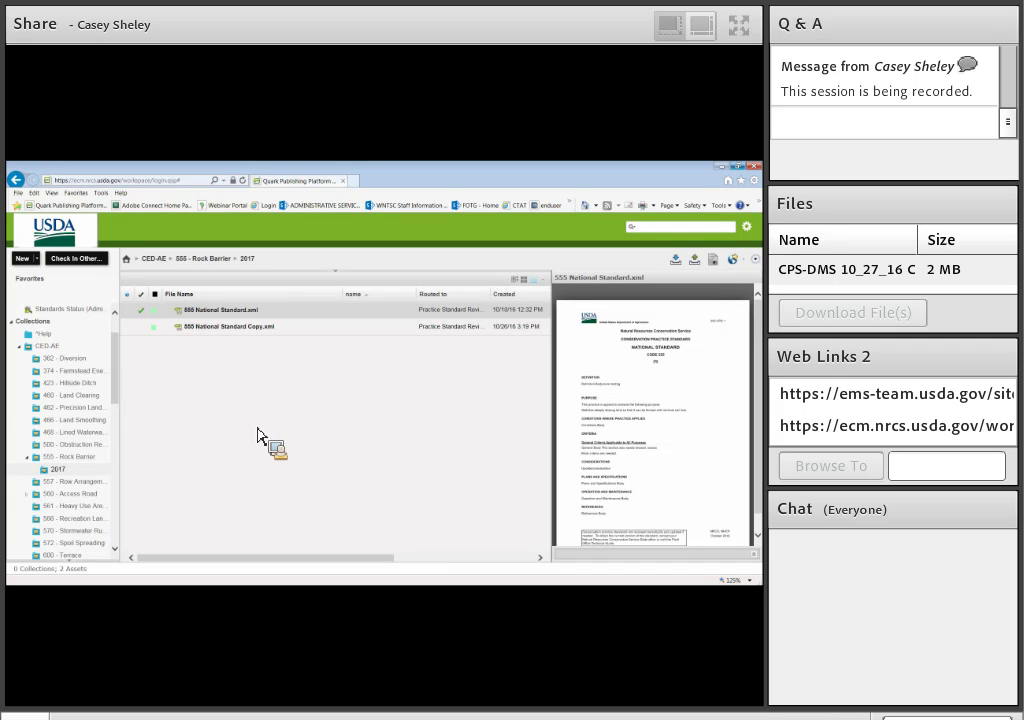
left_click(208, 333)
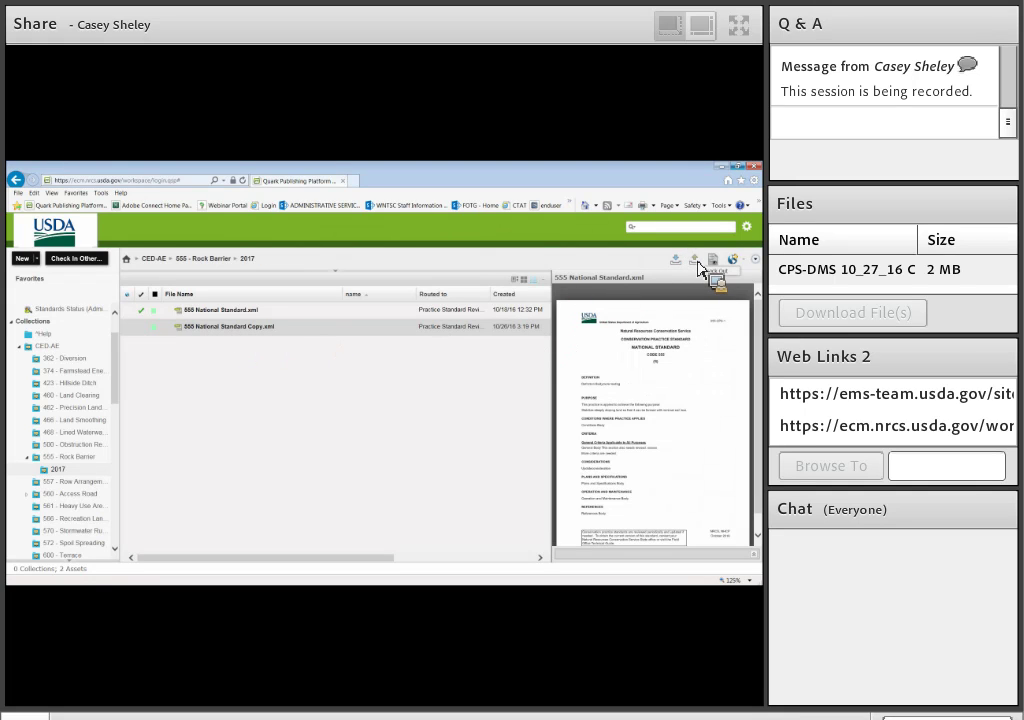
left_click(240, 316)
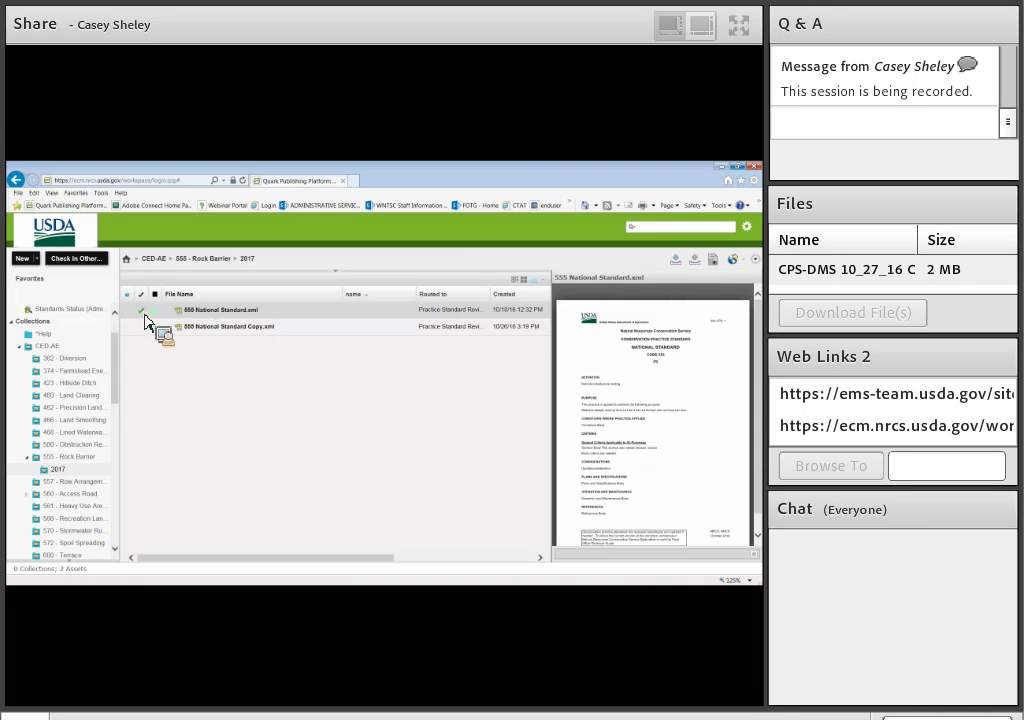
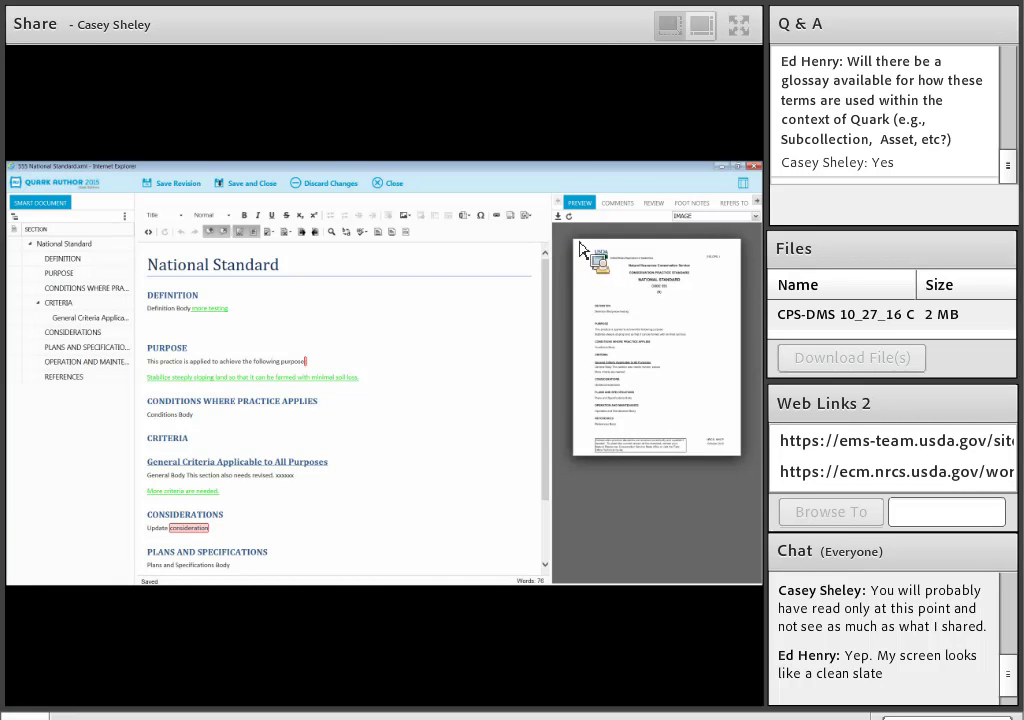
- Add the comment "Is this the right color?" to the word APPLIES in the CONDITIONS WHERE PRACTICE APPLIES heading
left_click_drag(546, 343, 556, 320)
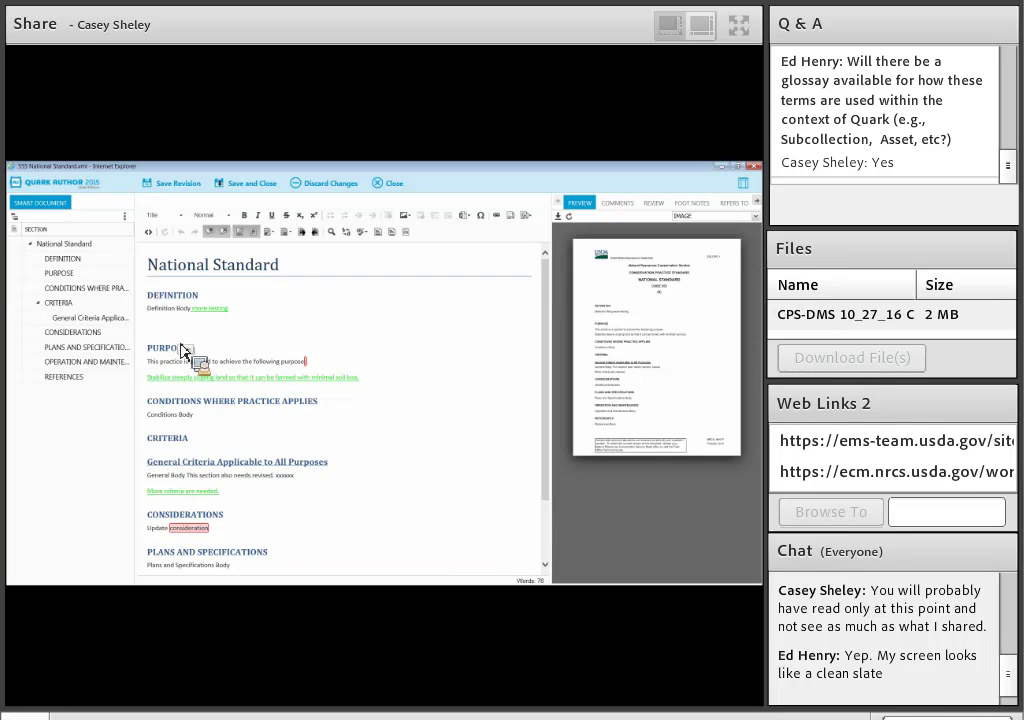
mouse_move(180, 349)
left_mouse_down()
mouse_move(96, 274)
mouse_move(66, 267)
mouse_move(63, 250)
mouse_move(56, 316)
mouse_move(46, 300)
mouse_move(70, 302)
mouse_move(72, 258)
mouse_move(64, 396)
mouse_move(62, 330)
mouse_move(72, 328)
mouse_move(198, 382)
mouse_move(191, 280)
mouse_move(400, 270)
mouse_move(100, 326)
mouse_move(68, 305)
mouse_move(66, 318)
mouse_move(65, 251)
mouse_move(64, 331)
mouse_move(68, 318)
mouse_move(226, 478)
mouse_move(201, 236)
mouse_move(173, 234)
mouse_move(459, 235)
mouse_move(371, 308)
mouse_move(215, 358)
mouse_move(181, 346)
left_mouse_up()
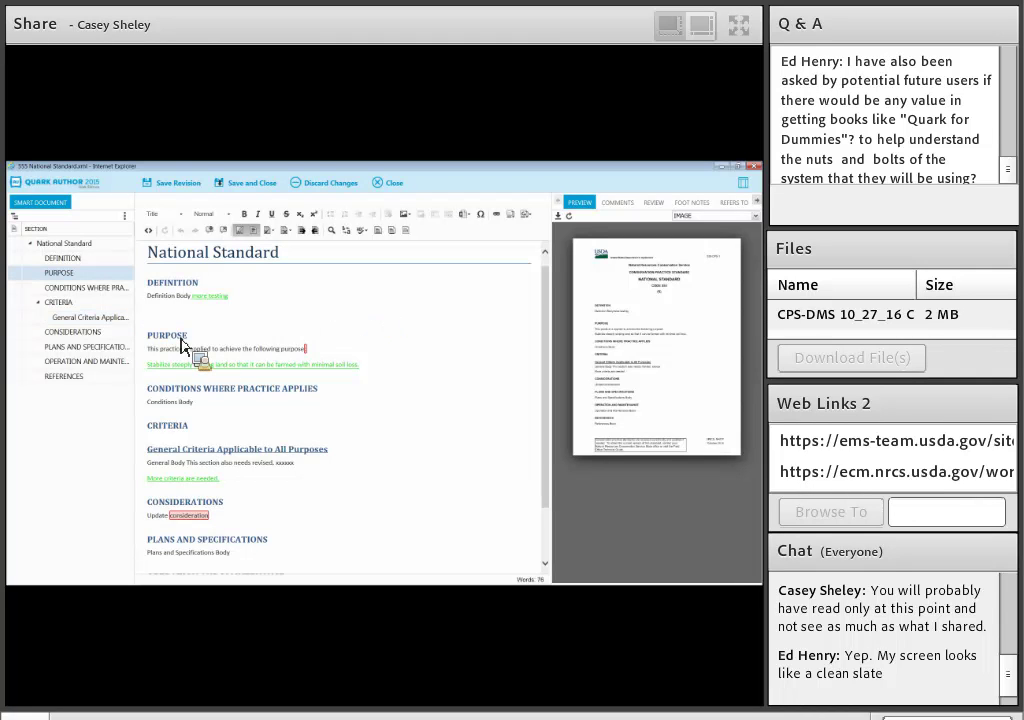
left_click_drag(181, 346, 270, 222)
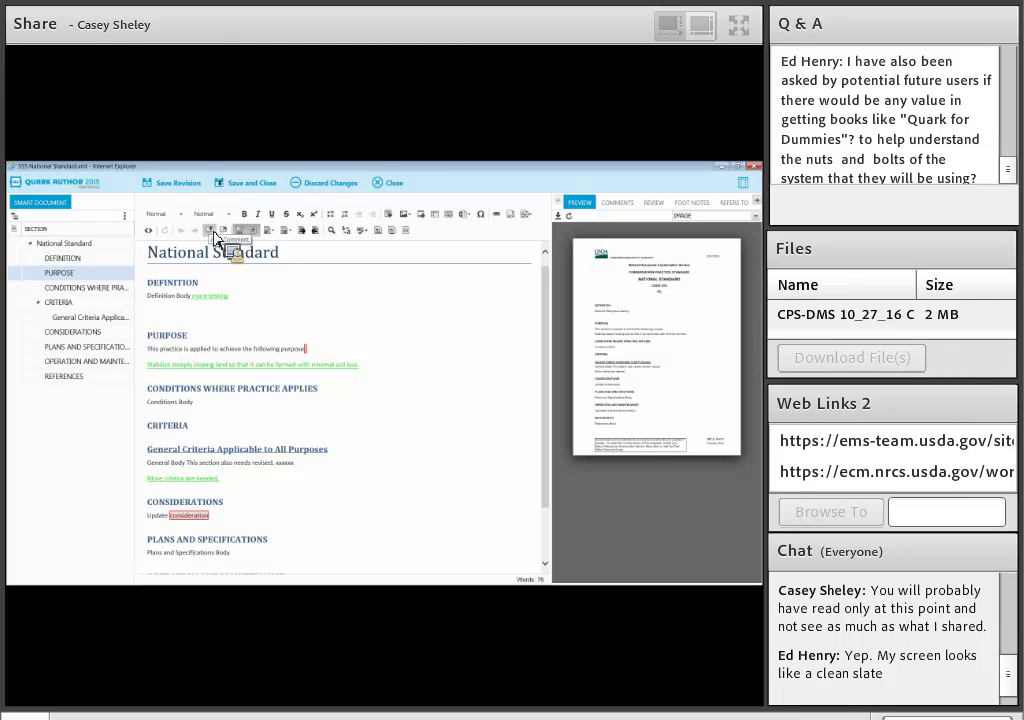
mouse_move(213, 240)
left_mouse_down()
mouse_move(240, 350)
mouse_move(293, 366)
mouse_move(219, 389)
mouse_move(275, 403)
mouse_move(320, 395)
mouse_move(222, 240)
left_mouse_up()
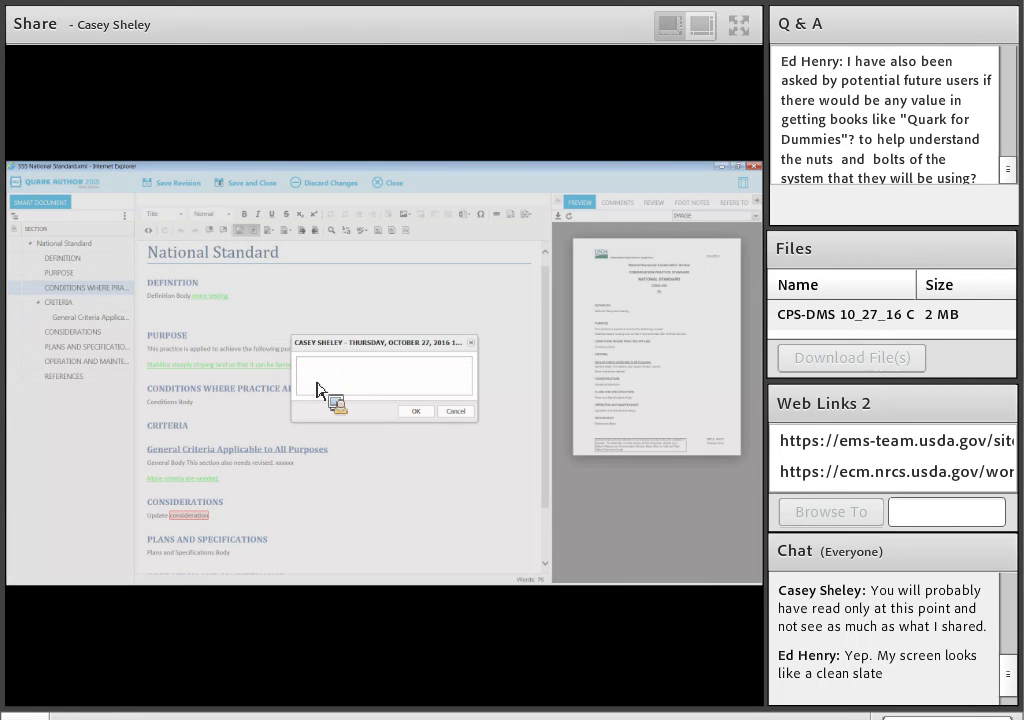
type("Is this the right color?")
left_click(416, 411)
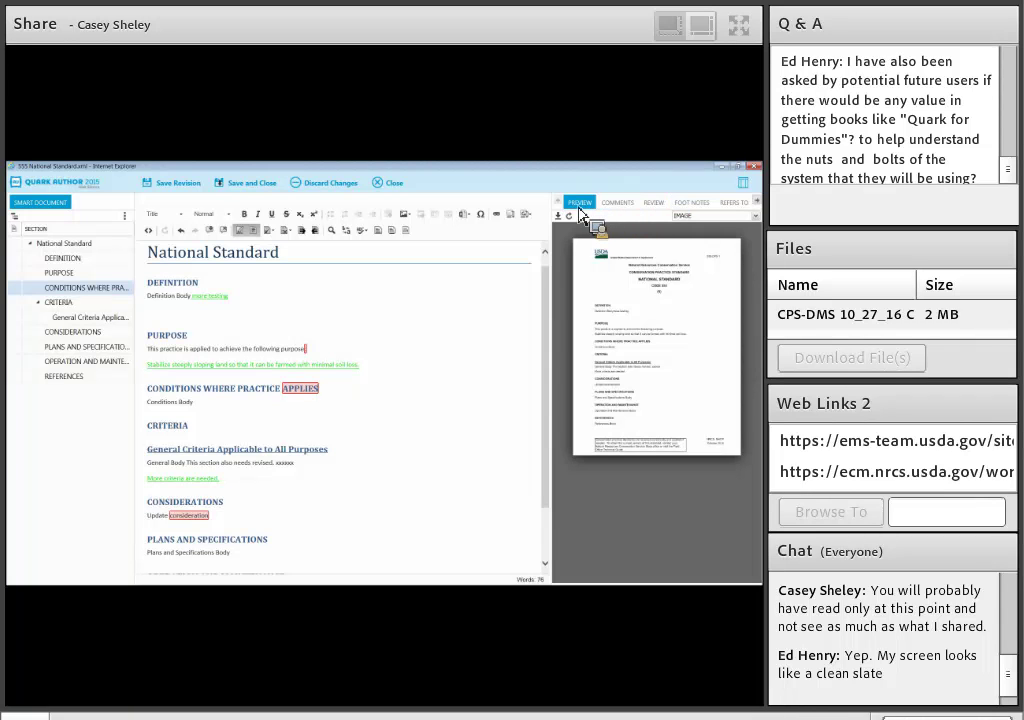
- Review the document's comments, tracked changes and footnotes, and look over the body of the standard
left_click(617, 205)
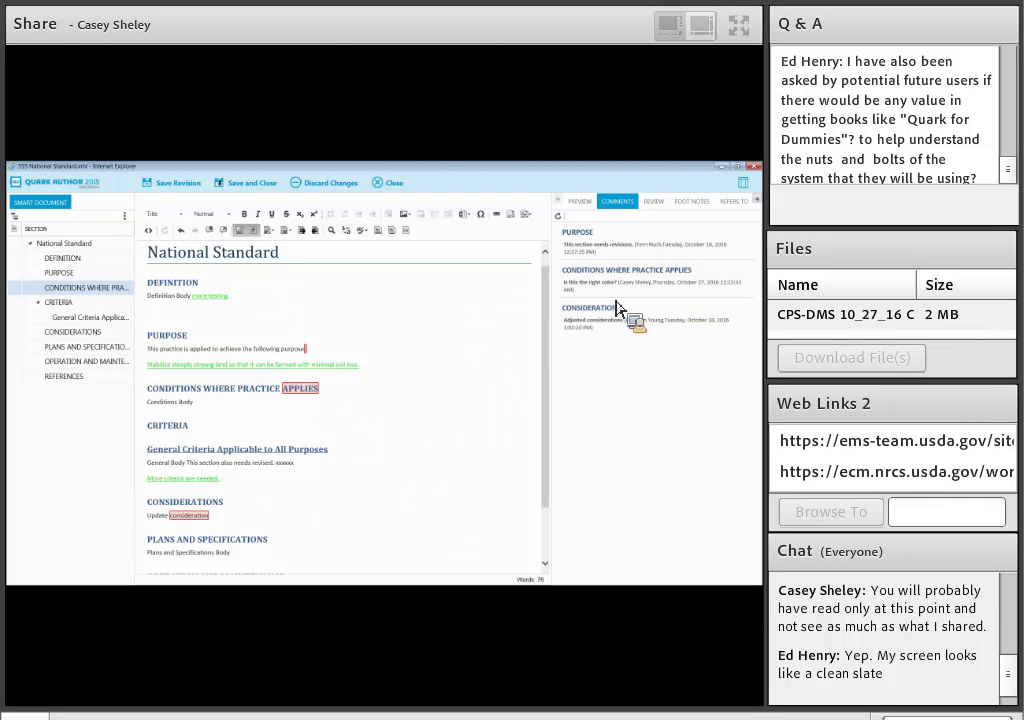
left_click(655, 208)
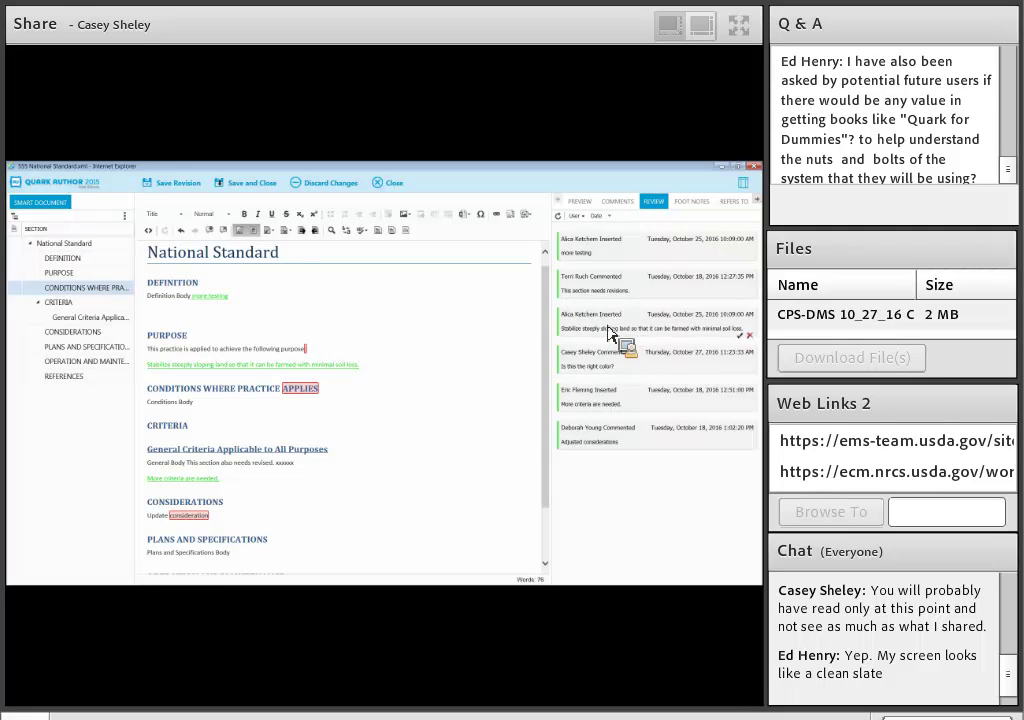
left_click(701, 212)
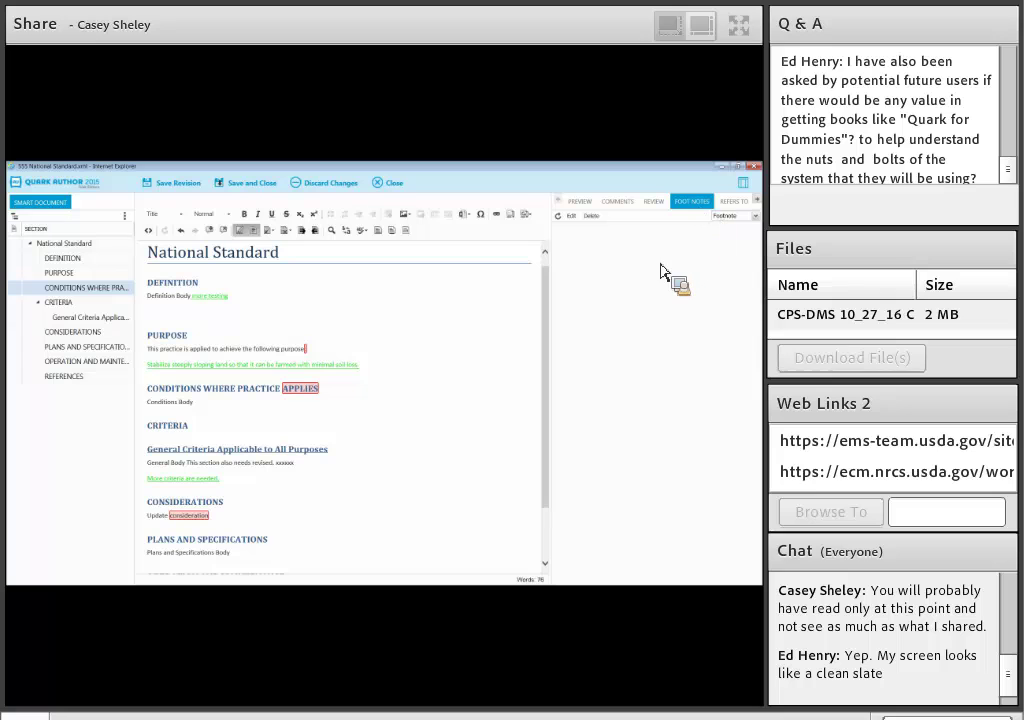
left_click(757, 200)
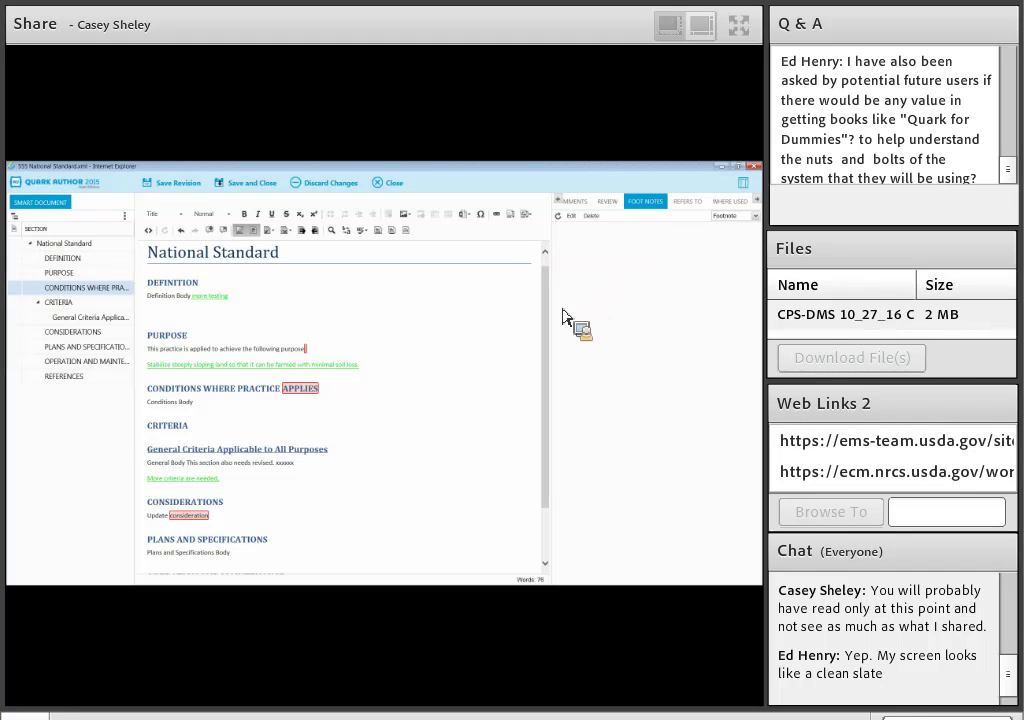
scroll(548, 335, "down", 1)
mouse_move(548, 335)
left_mouse_down()
mouse_move(555, 377)
mouse_move(551, 327)
left_mouse_up()
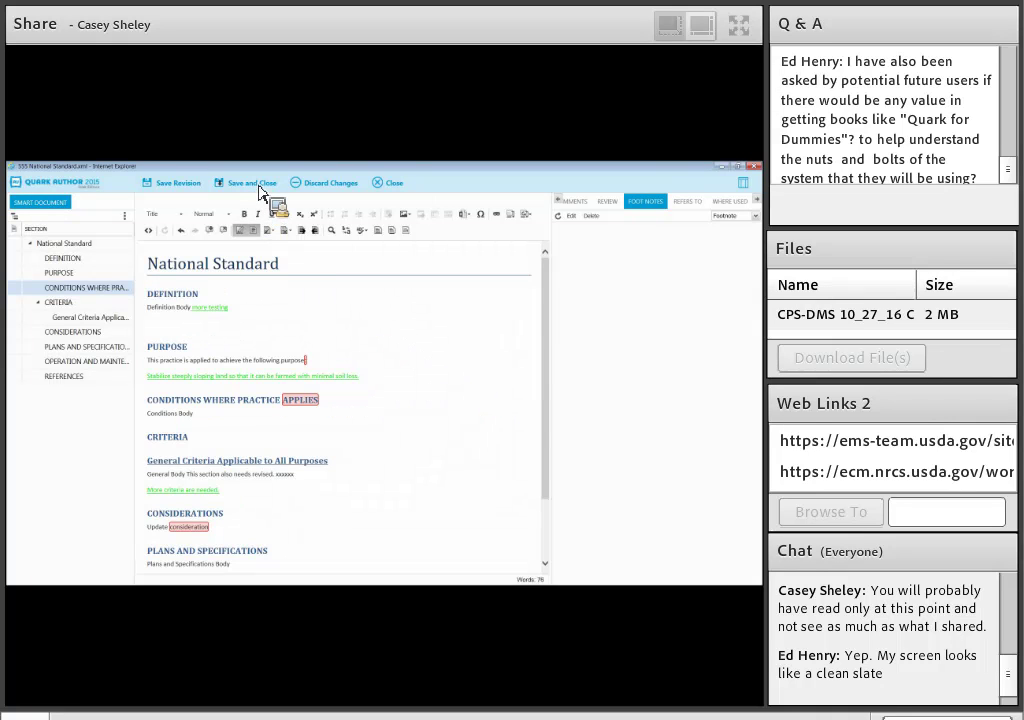
scroll(550, 328, "down", 1)
scroll(550, 320, "up", 1)
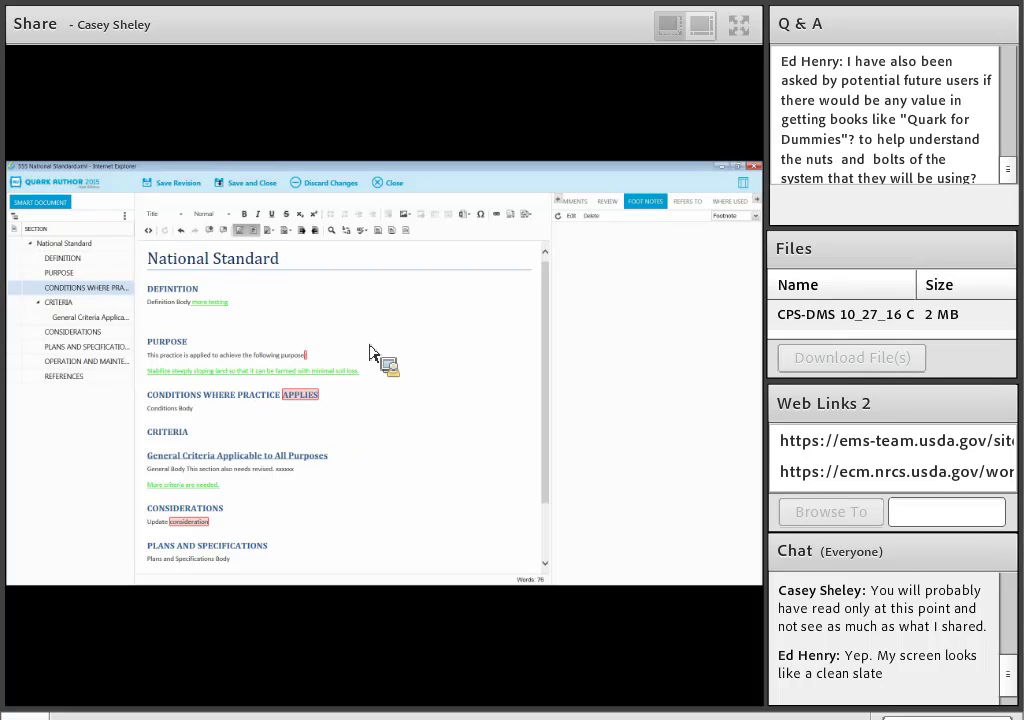
- Start saving and closing 555 National Standard.xml and show the additional options of its check-in
left_click(258, 189)
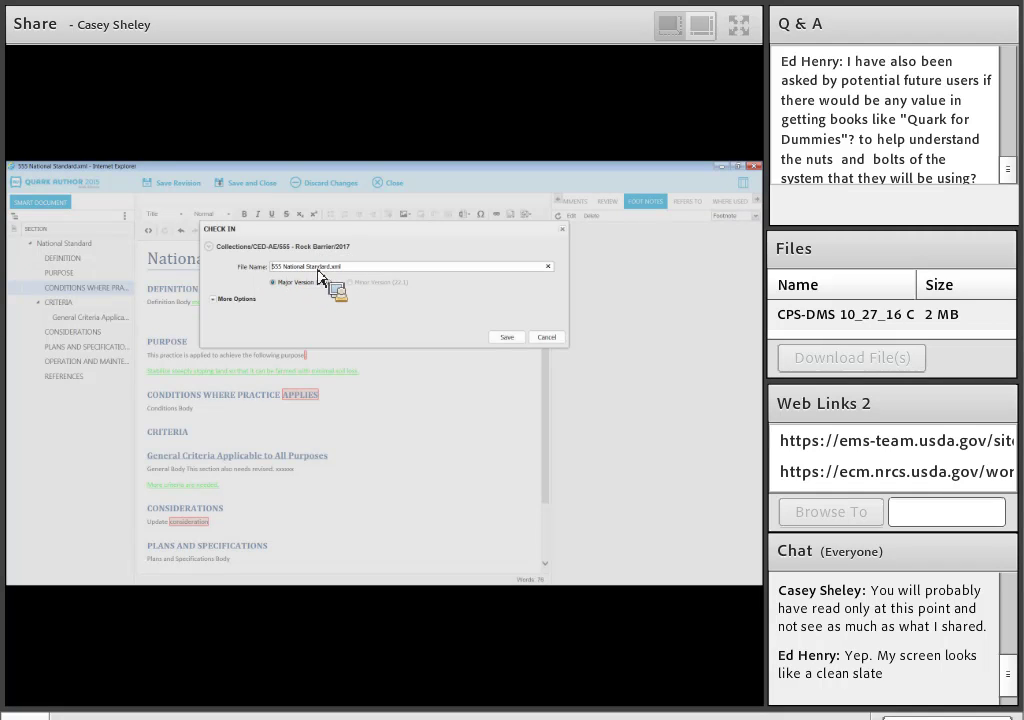
left_click(219, 303)
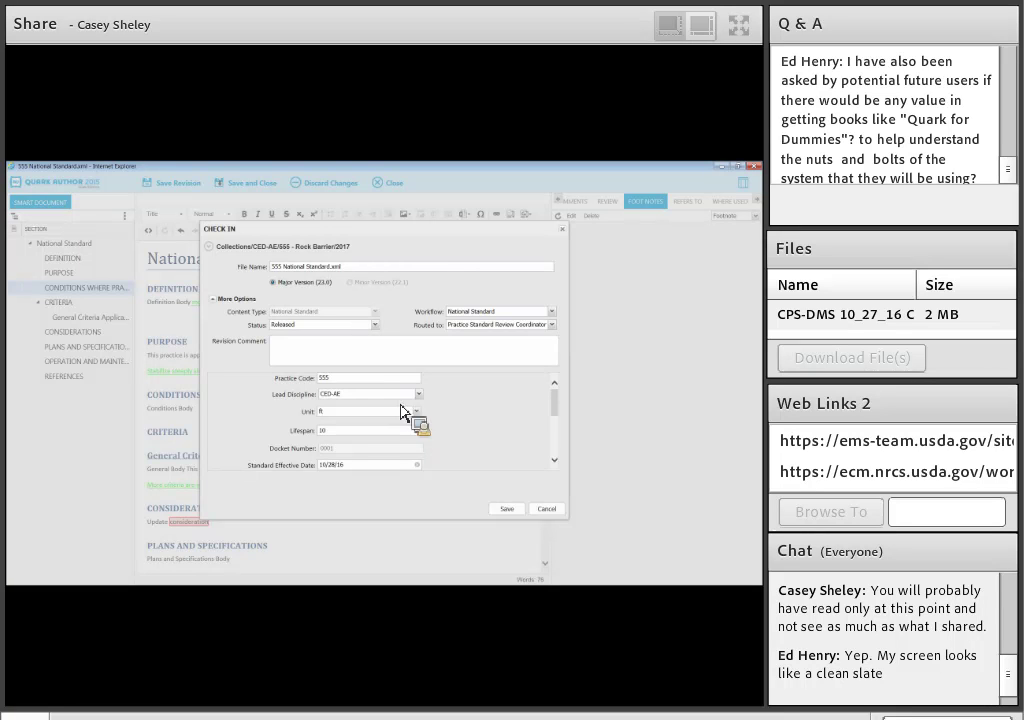
left_click(218, 301)
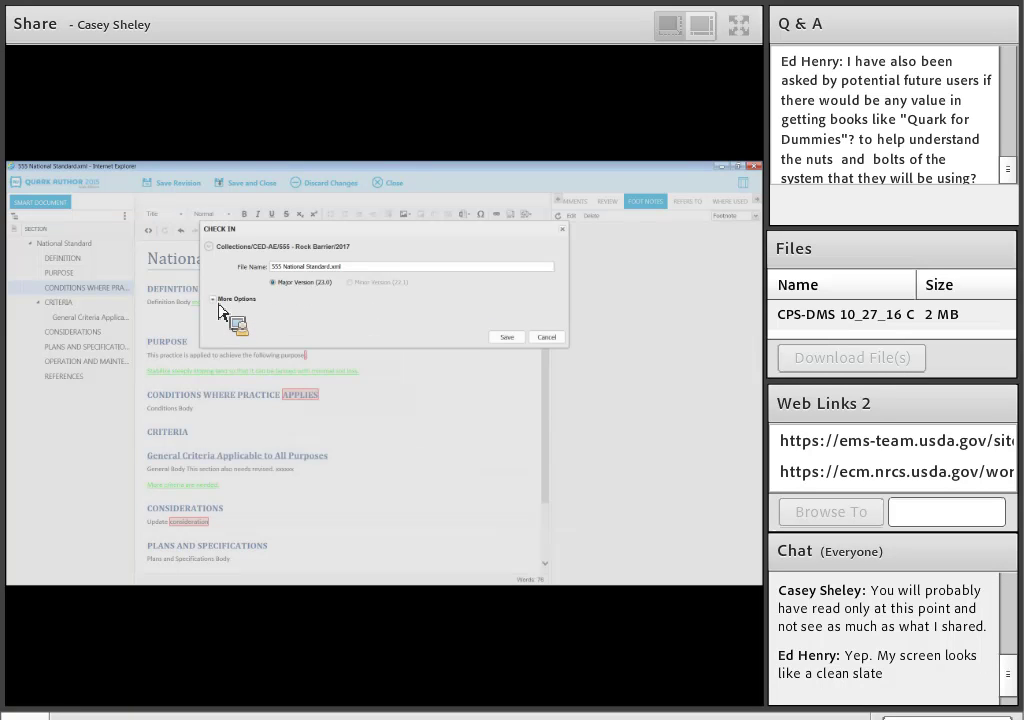
left_click(219, 303)
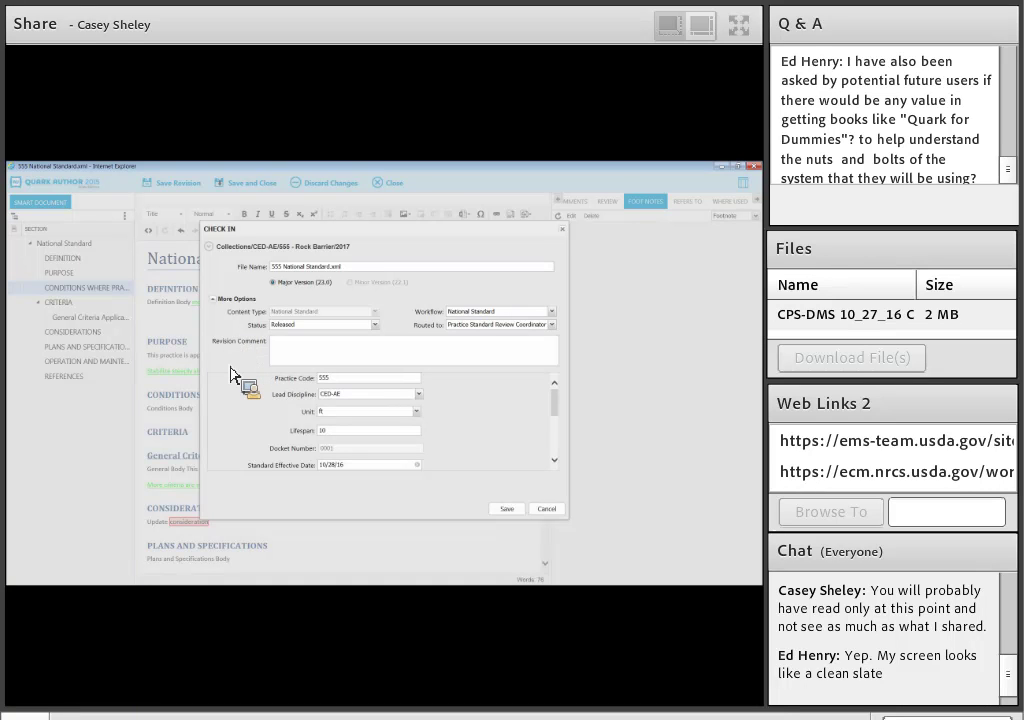
- Set the check-in status to Pre QAT Draft and examine the routing choices offered for it
left_click(377, 327)
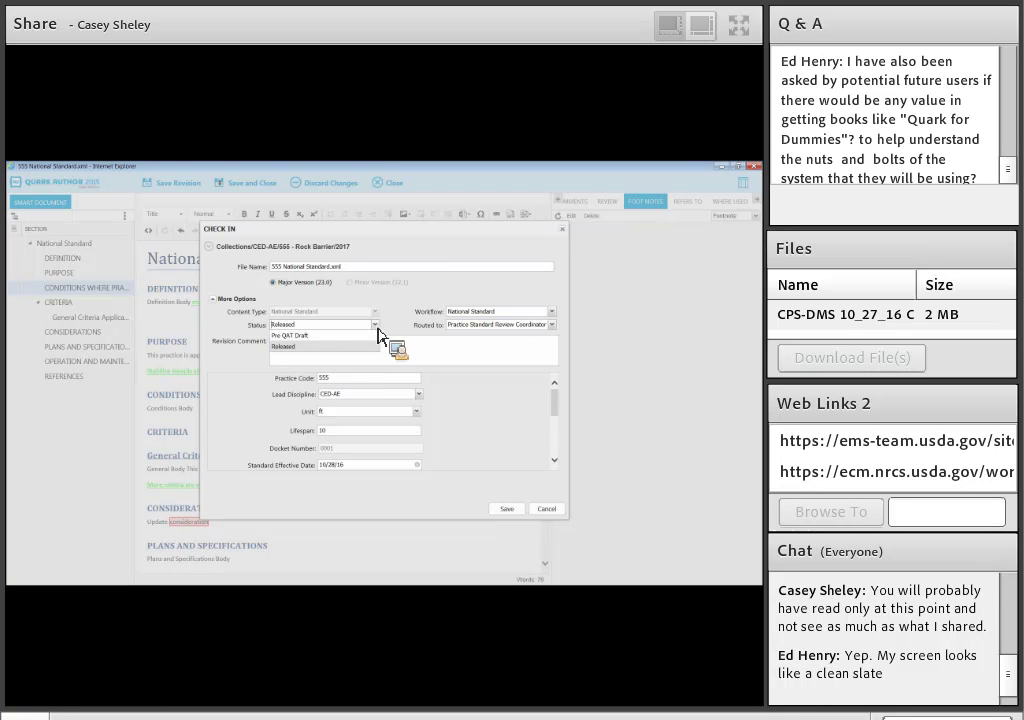
left_click(389, 328)
left_click(376, 328)
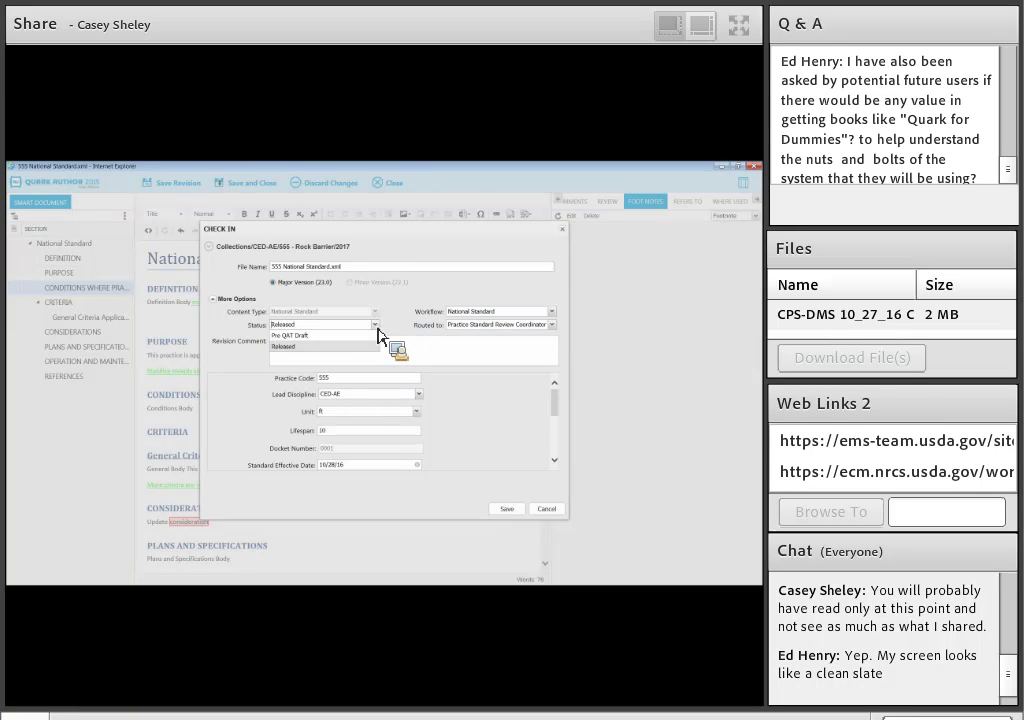
left_click(310, 337)
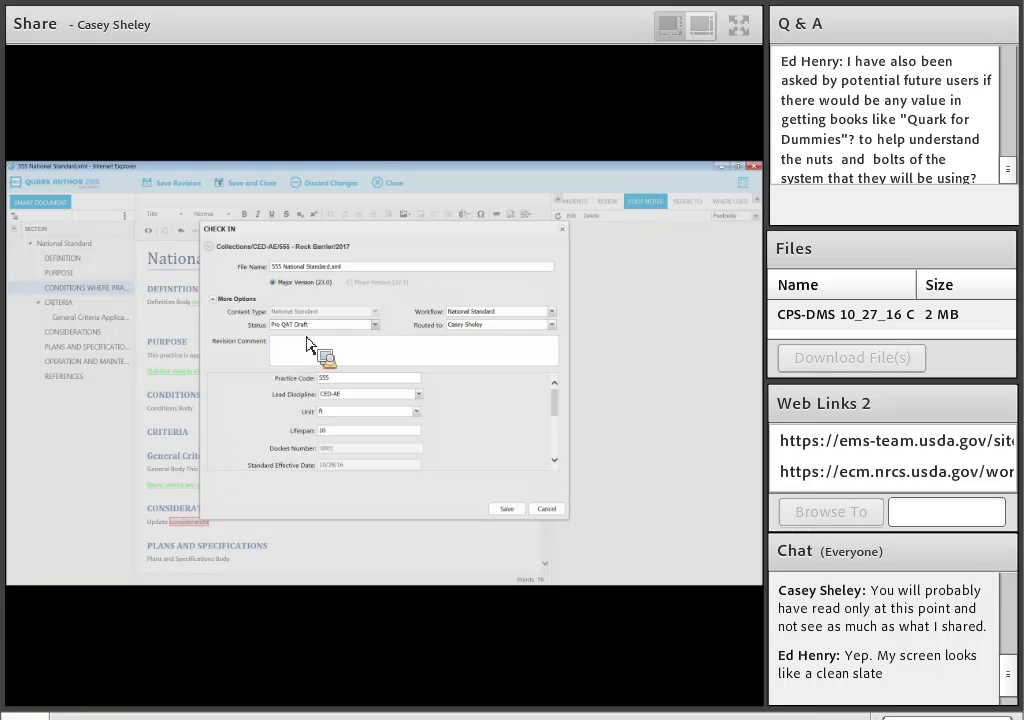
left_click(551, 325)
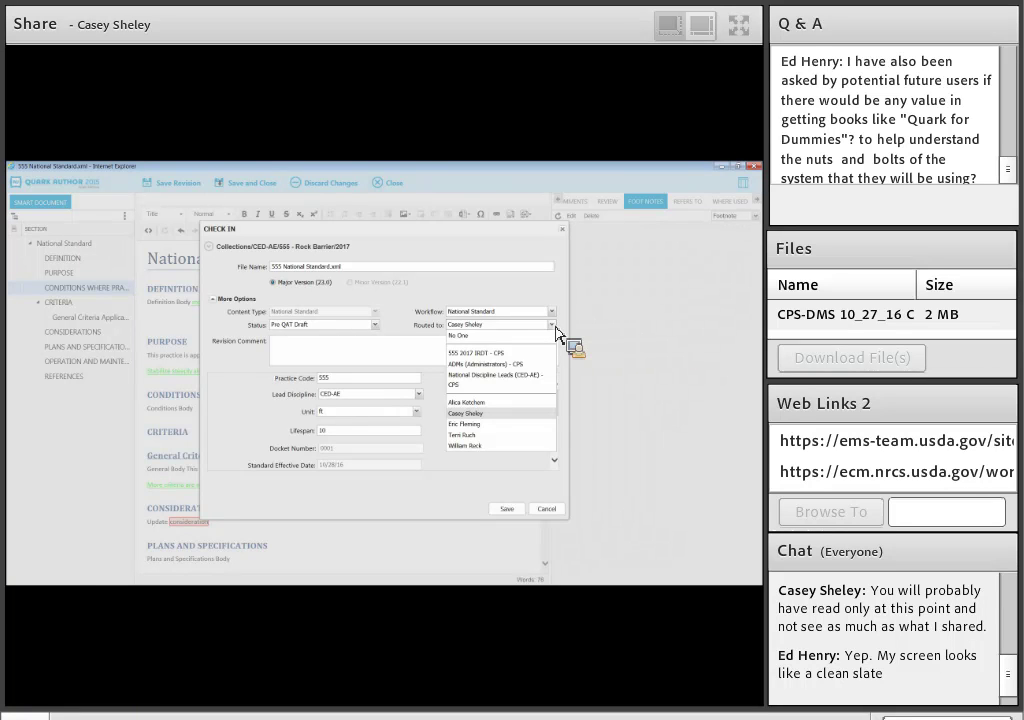
left_click(563, 340)
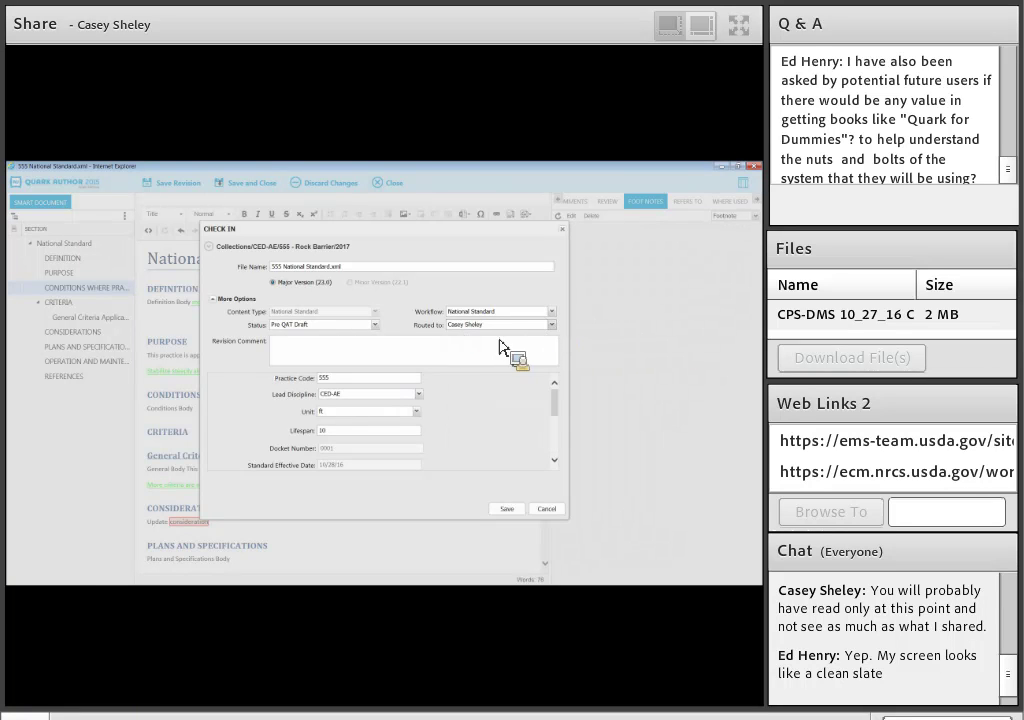
- Set the check-in status to Released and examine its routing choices, keeping the selected recipient
left_click(374, 325)
left_click(286, 350)
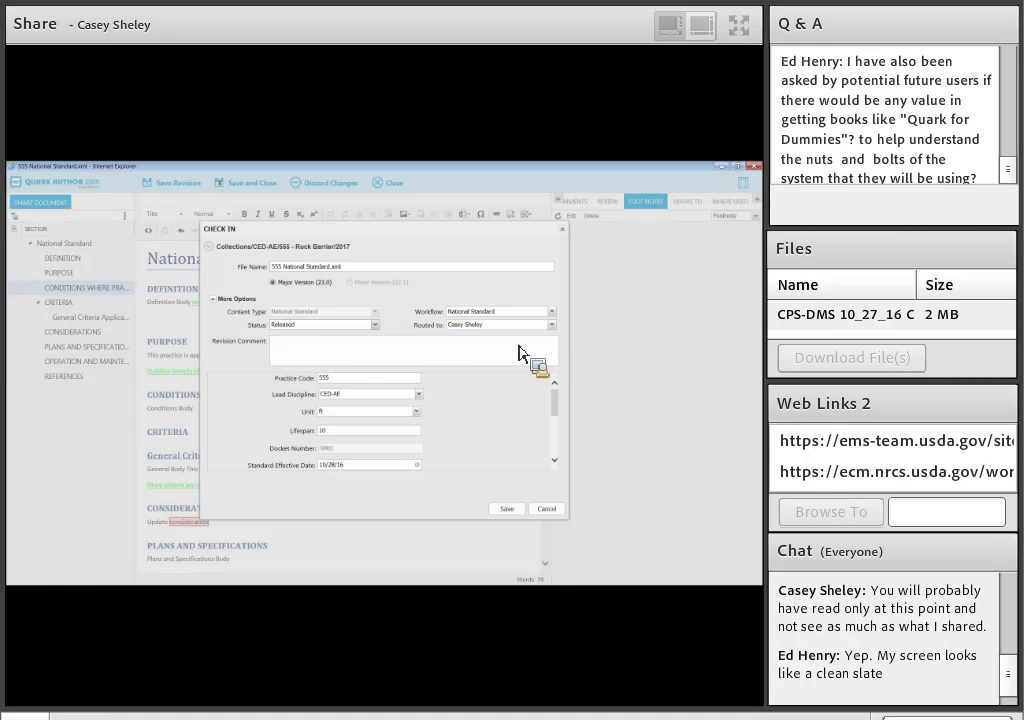
left_click(557, 336)
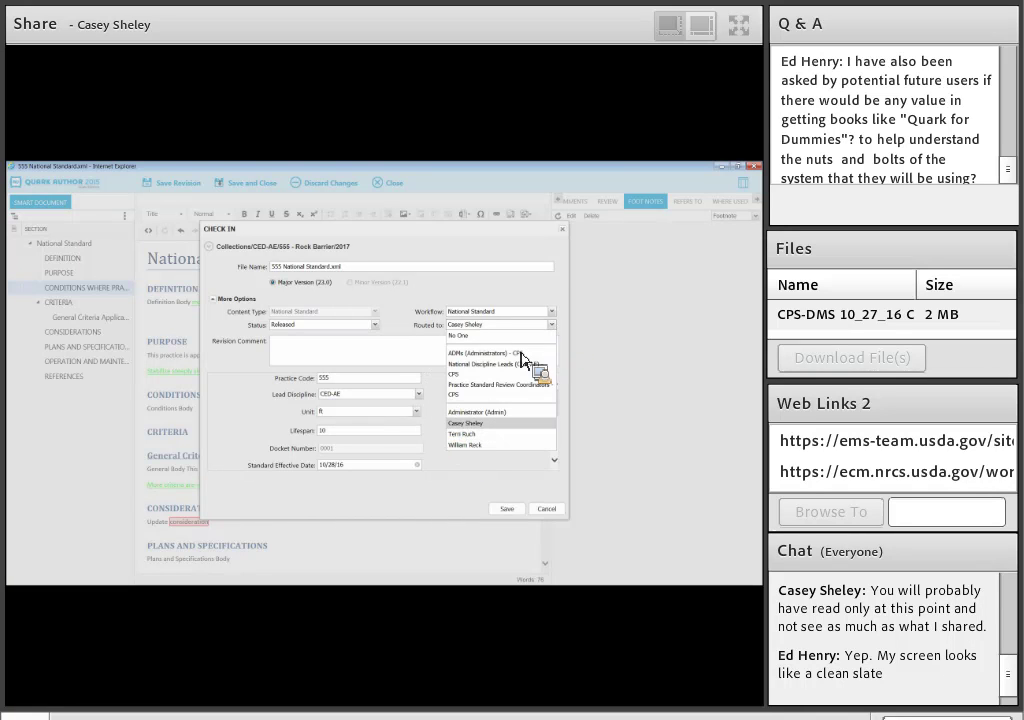
left_click(560, 338)
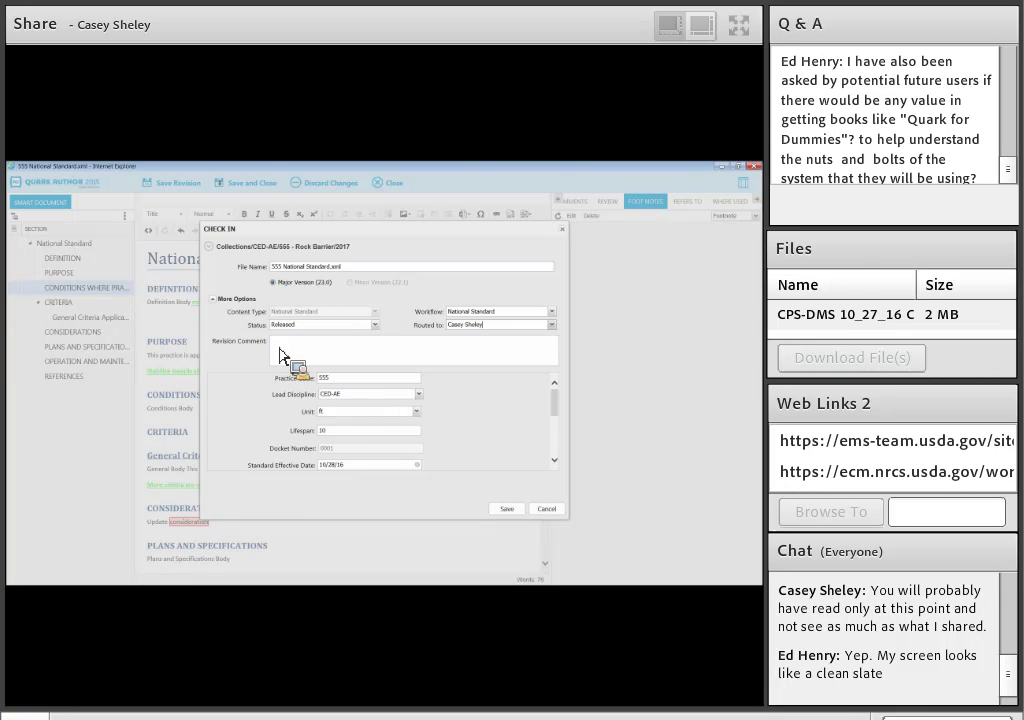
- Look through the standard's remaining attribute fields and save the check-in as a major version
mouse_move(558, 412)
left_mouse_down()
mouse_move(558, 459)
mouse_move(565, 411)
left_mouse_up()
left_click_drag(562, 407, 562, 460)
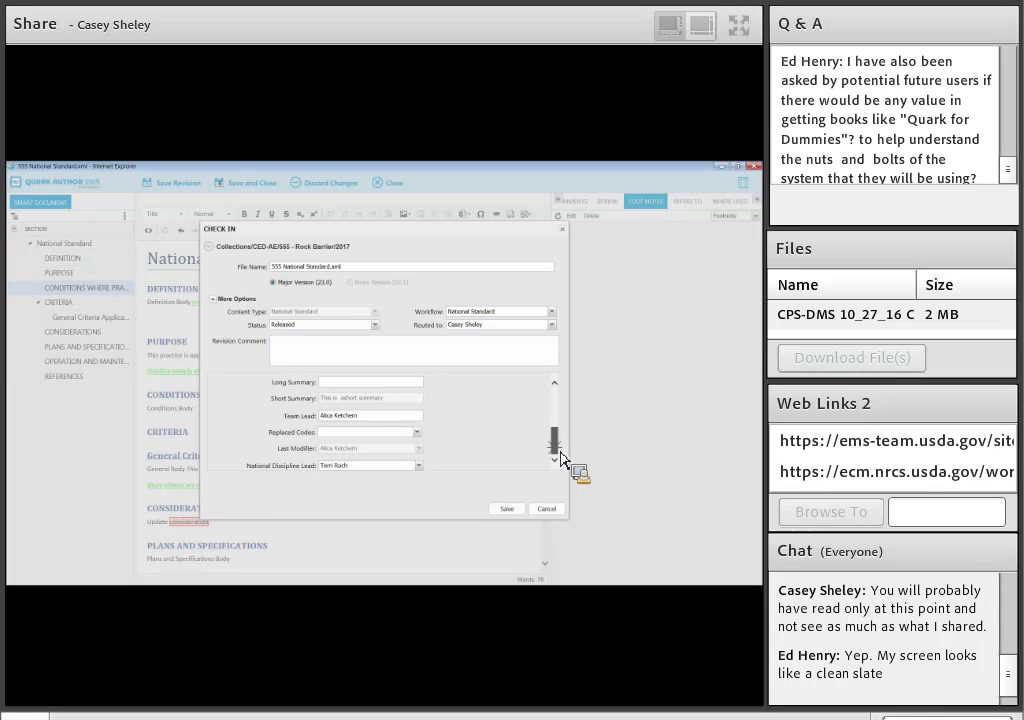
scroll(561, 459, "up", 5)
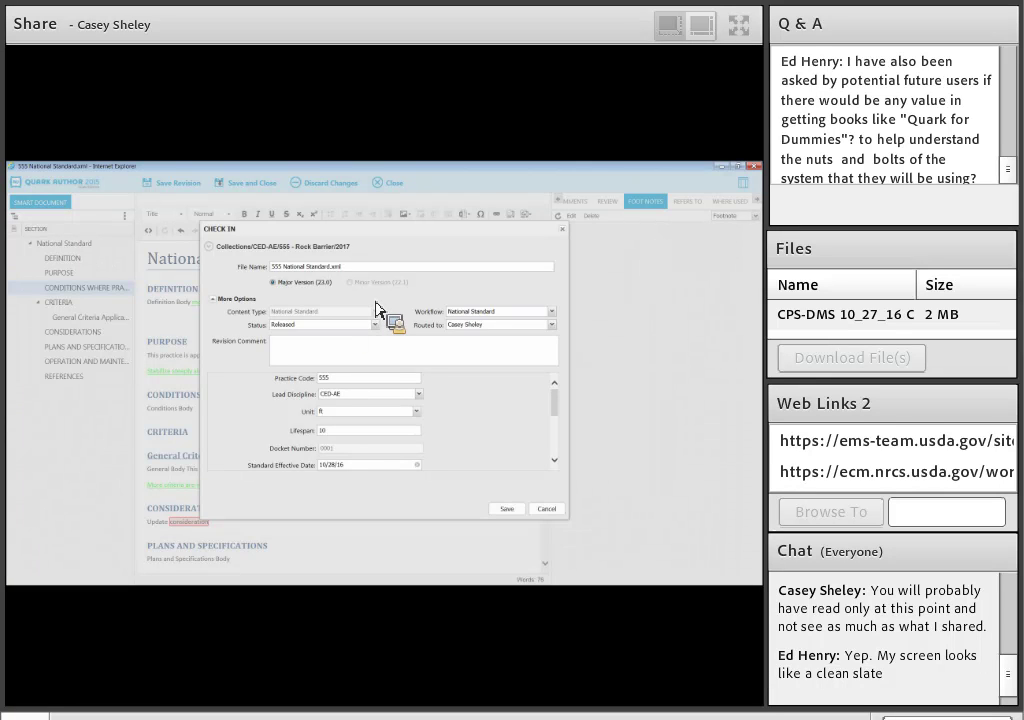
left_click(511, 512)
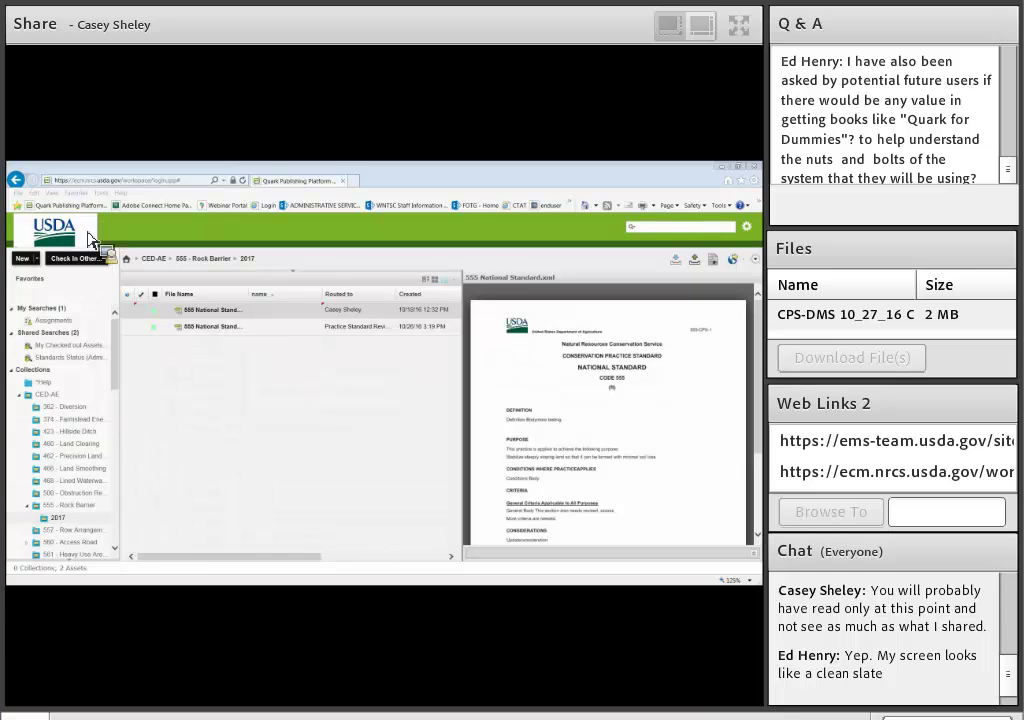
- Open the Assignments search and examine the server template choices for a new National Standard smart document without creating one
left_click(54, 321)
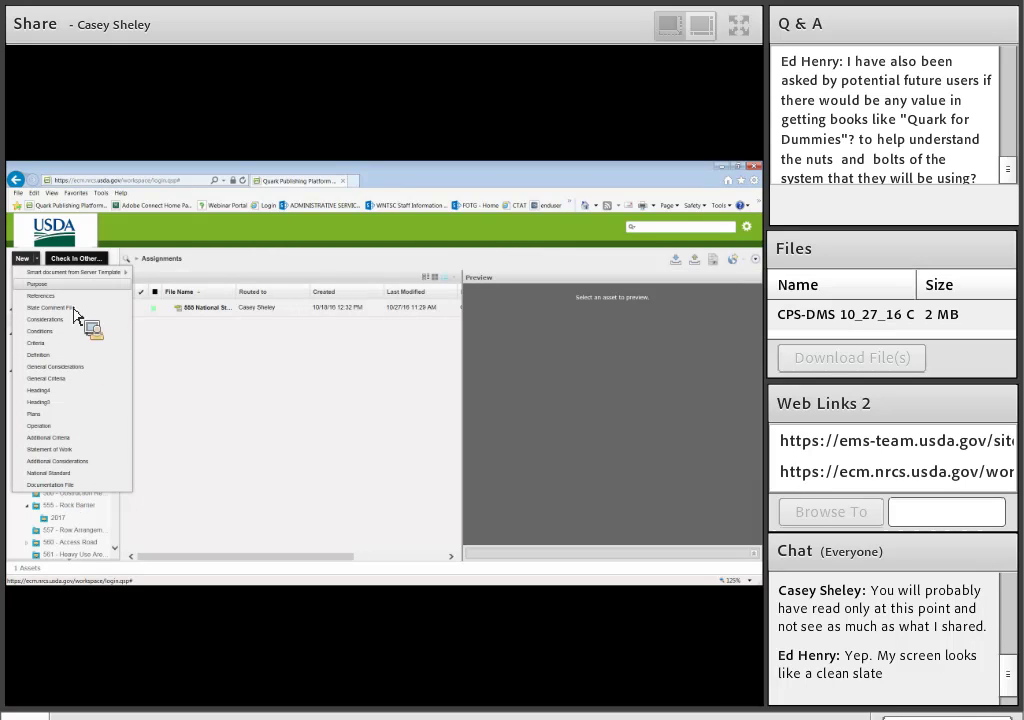
mouse_move(97, 280)
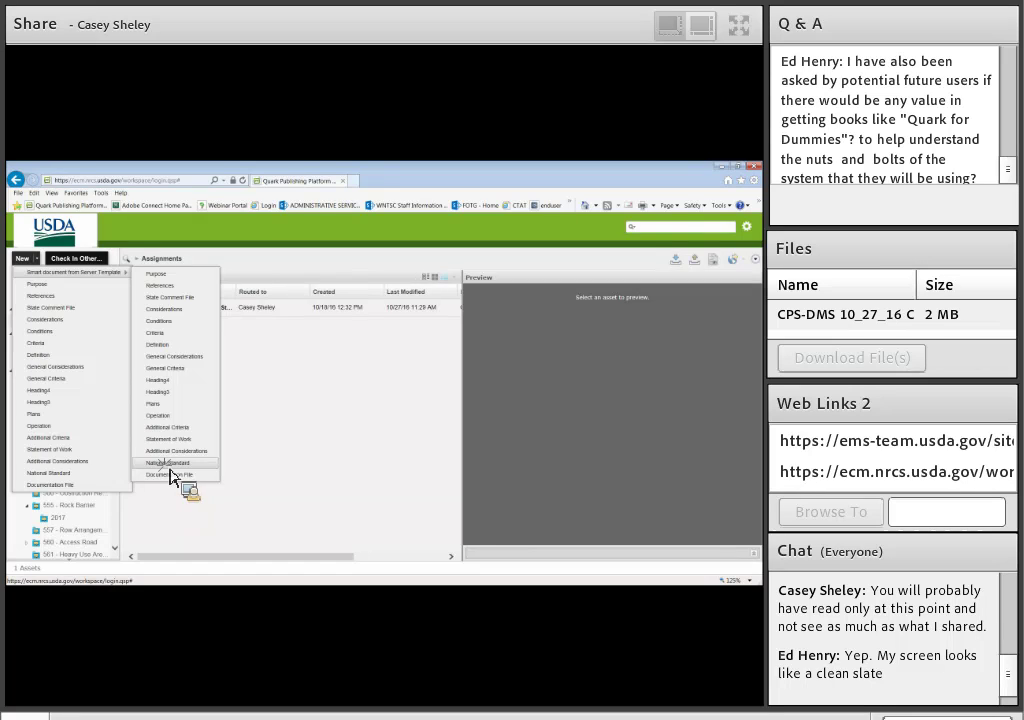
left_click(170, 475)
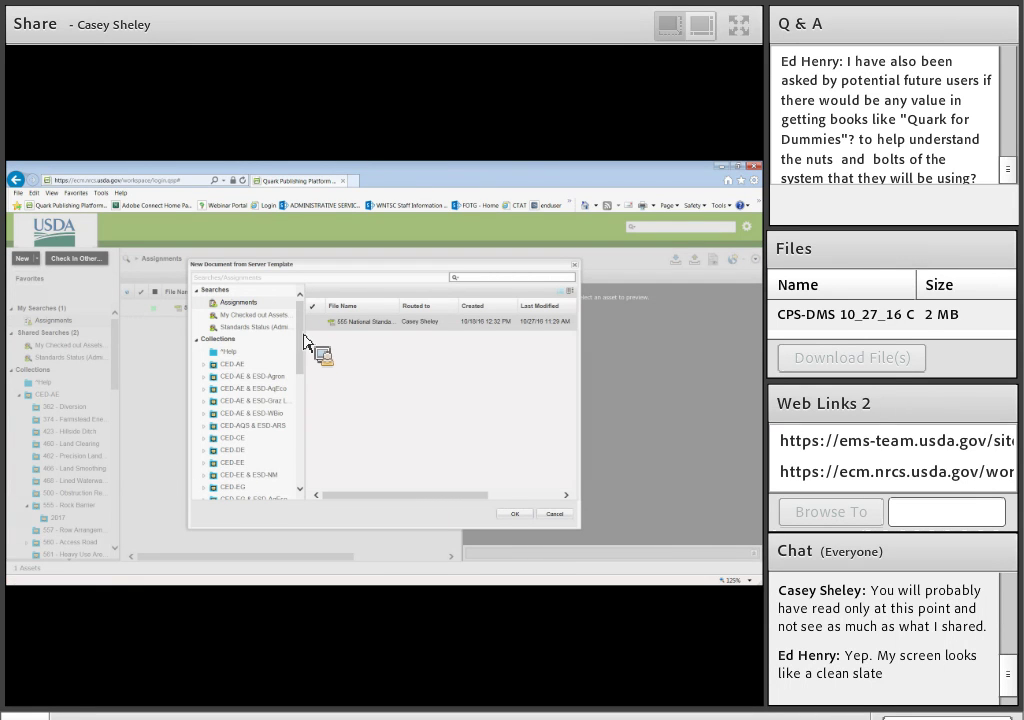
scroll(304, 345, "down", 2)
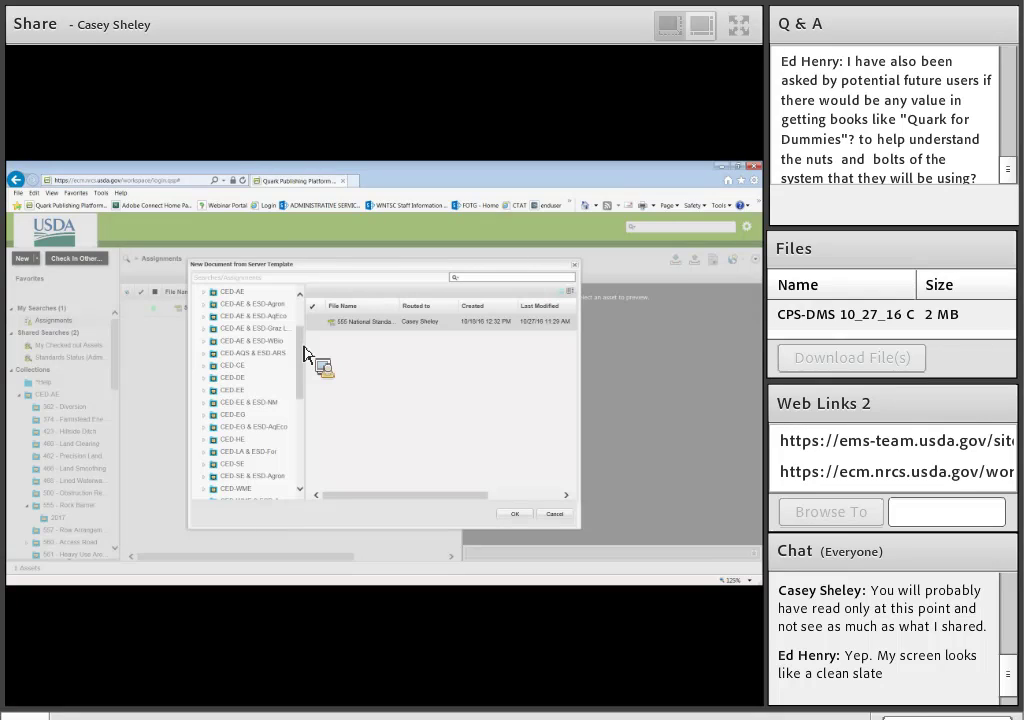
scroll(304, 355, "up", 3)
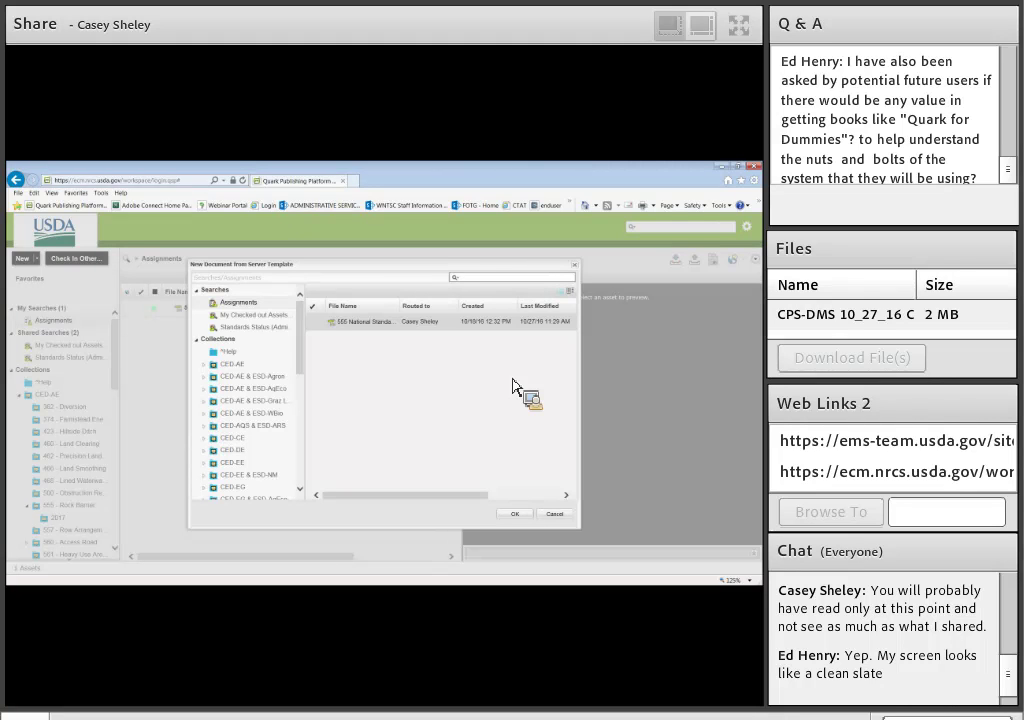
left_click(556, 515)
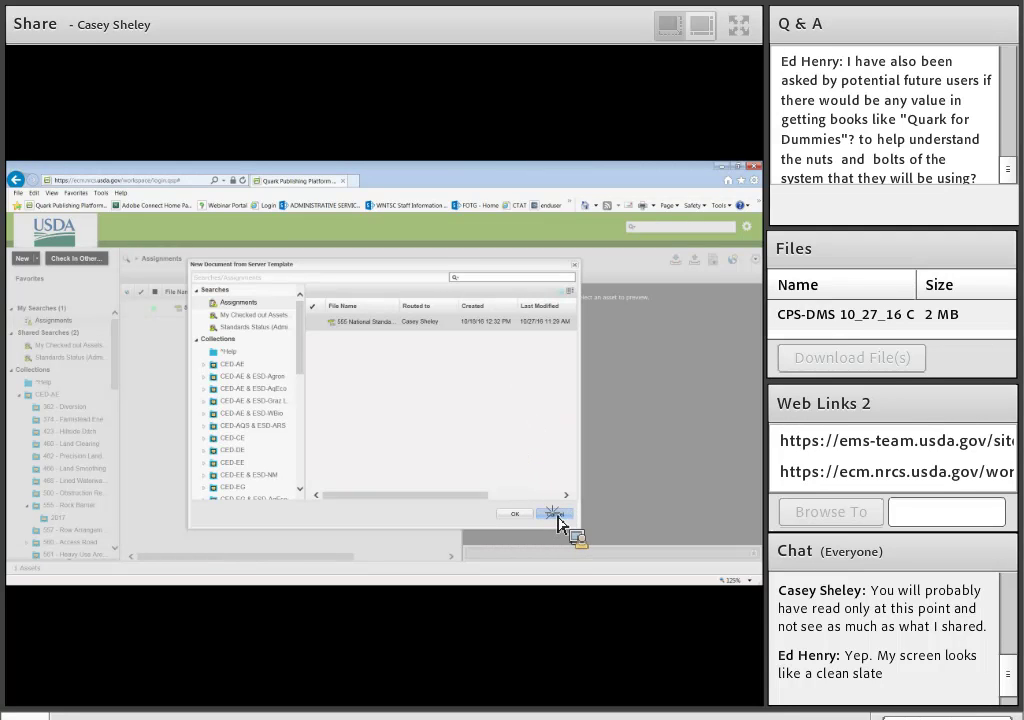